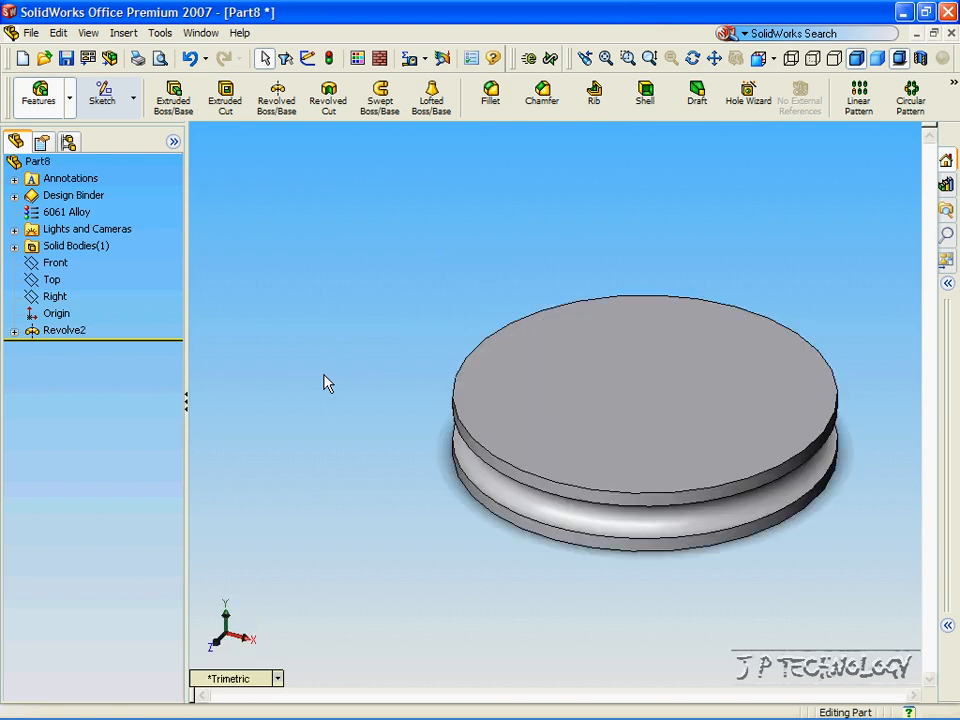
Sketch a rectangle about 76 by 14 mm on the Front plane, from the origin past the pulley's outer edge in the negative X direction
click(262, 679)
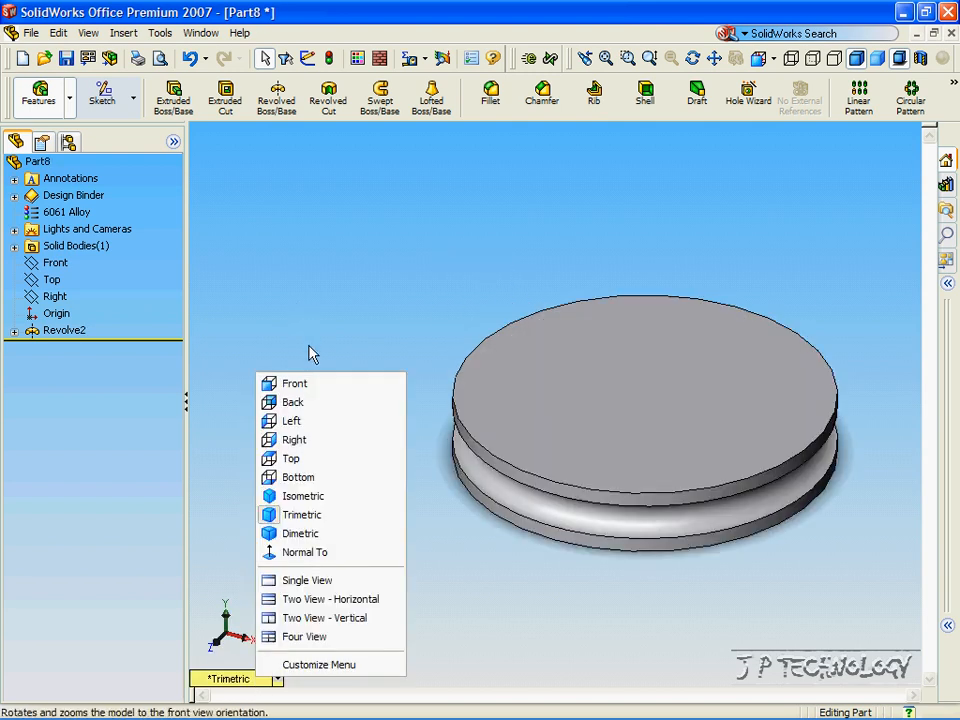
click(311, 384)
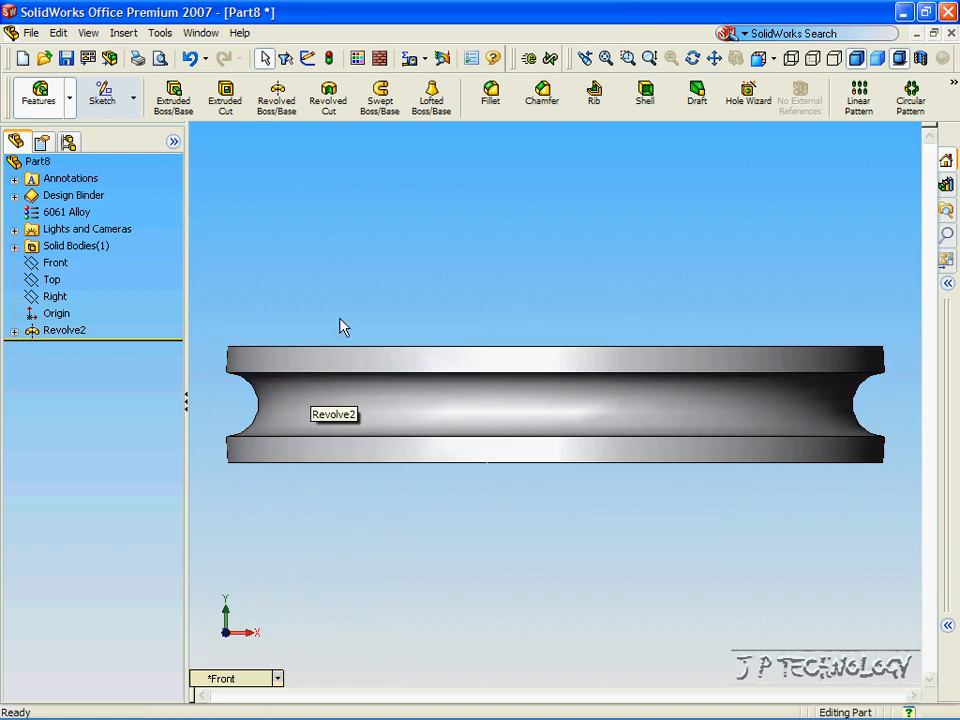
click(57, 264)
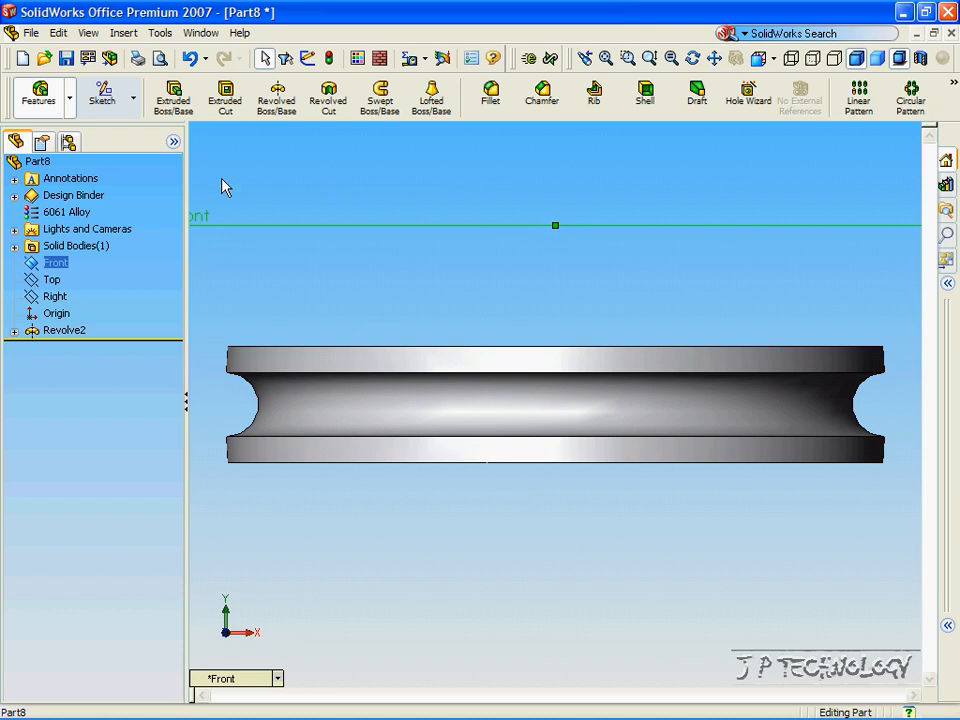
click(108, 106)
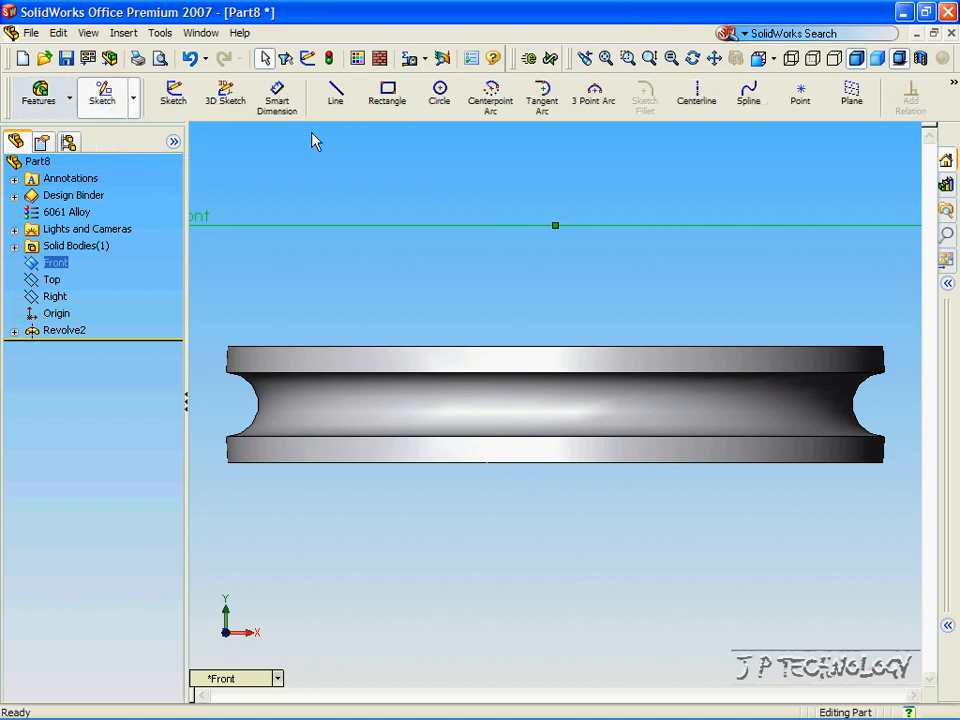
click(389, 95)
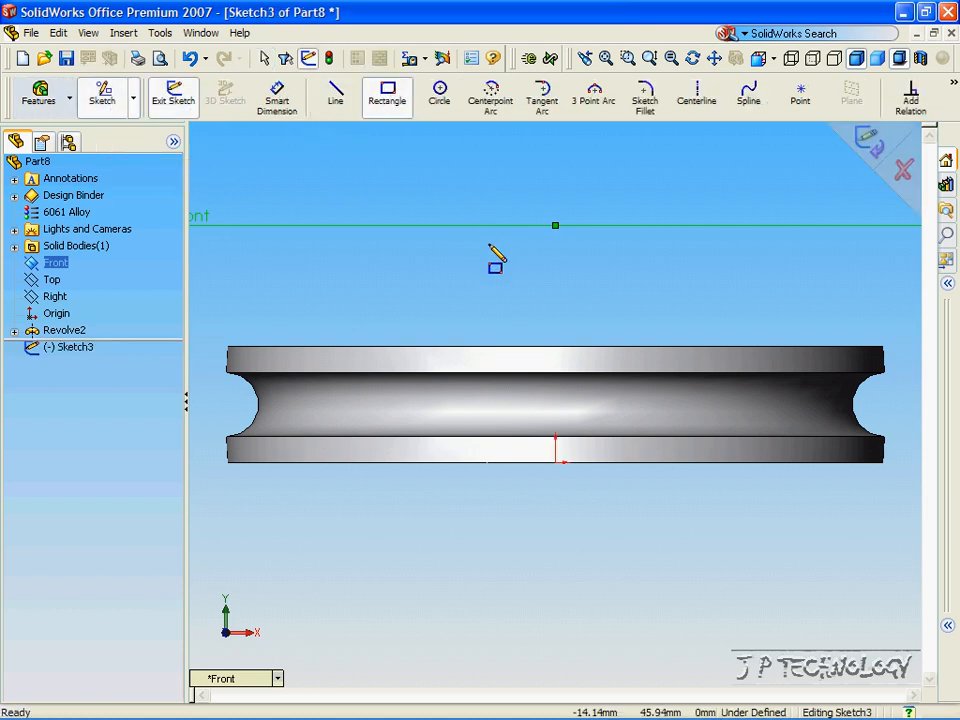
click(555, 462)
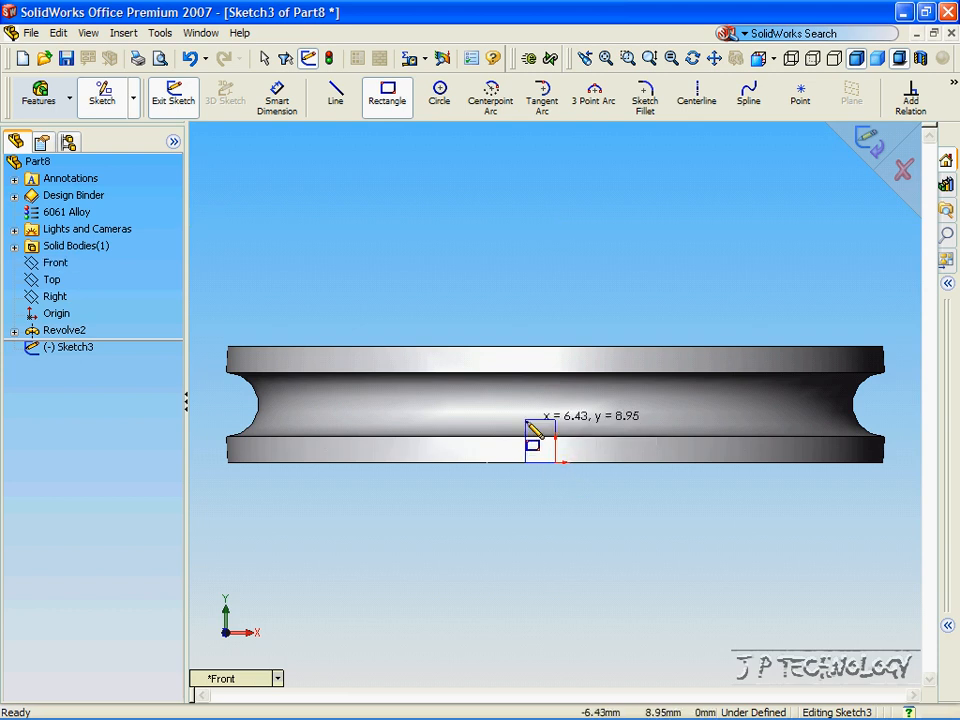
click(198, 396)
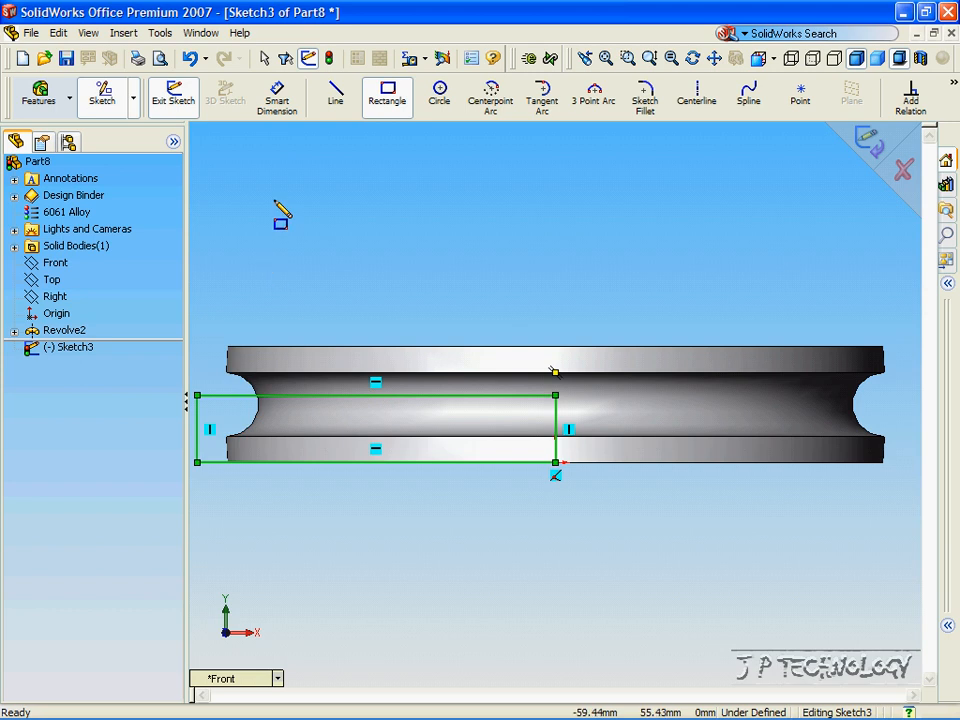
Dimension the rectangle's height between its two horizontal lines as 10 mm
click(279, 101)
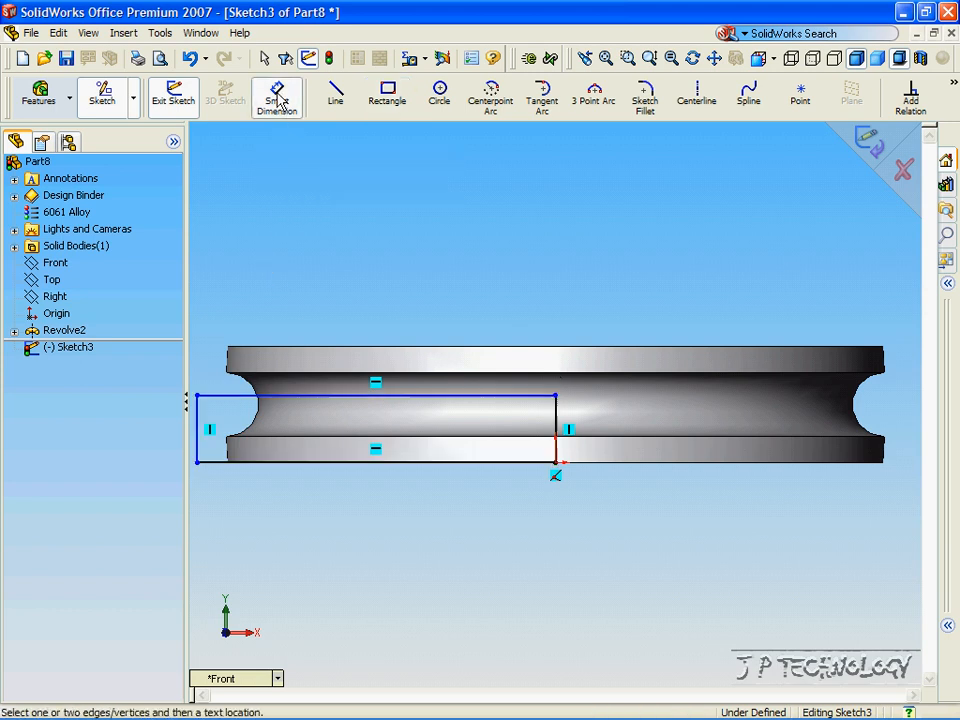
click(223, 397)
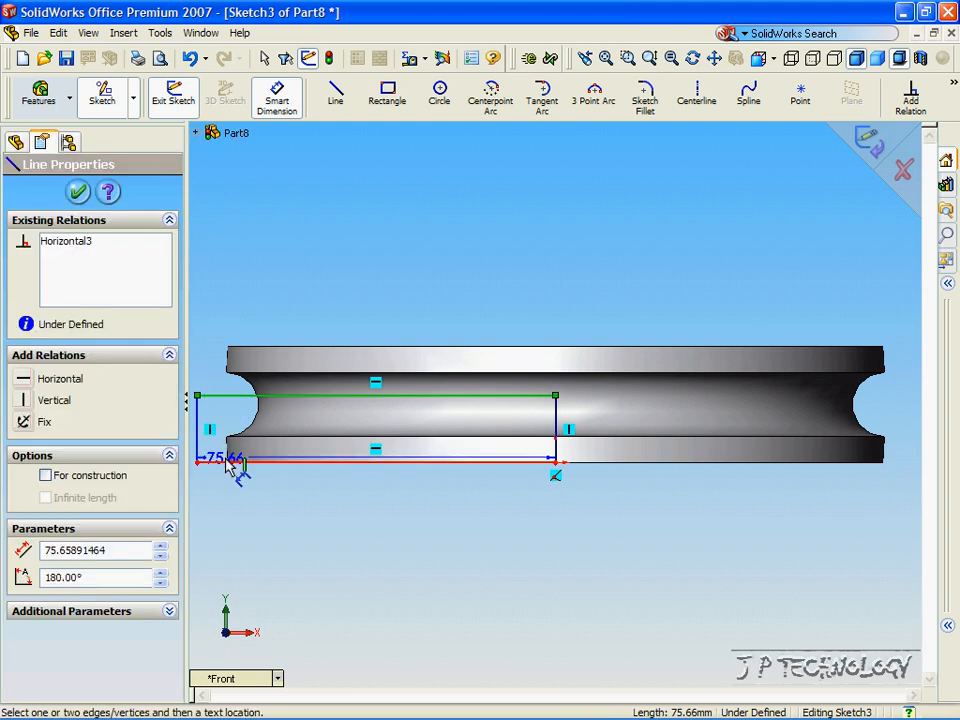
click(227, 462)
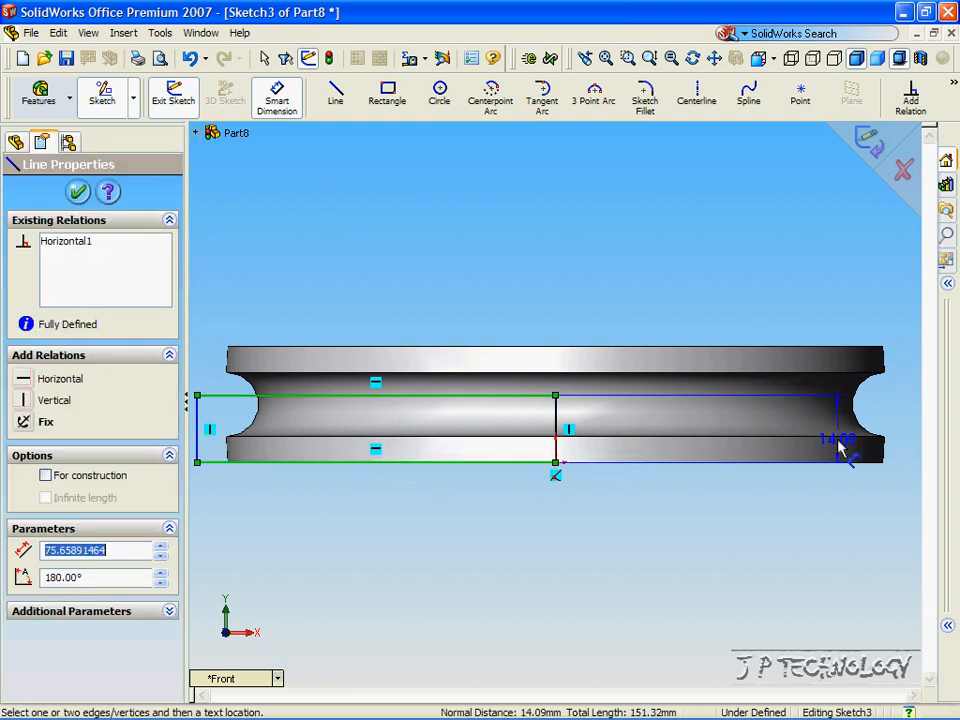
click(897, 430)
text(10)
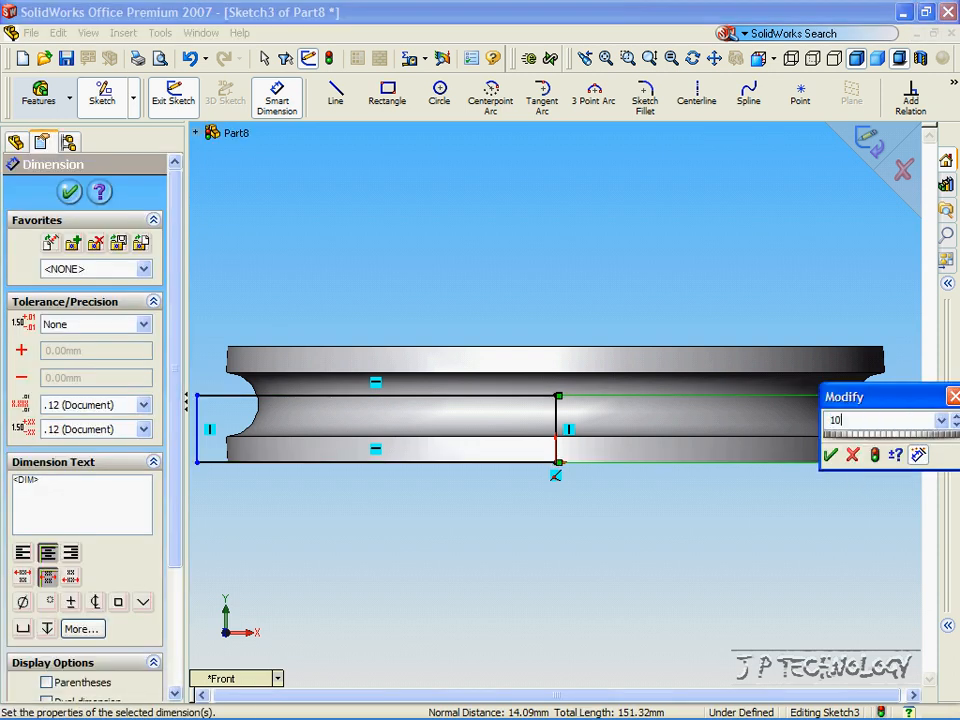
key(Return)
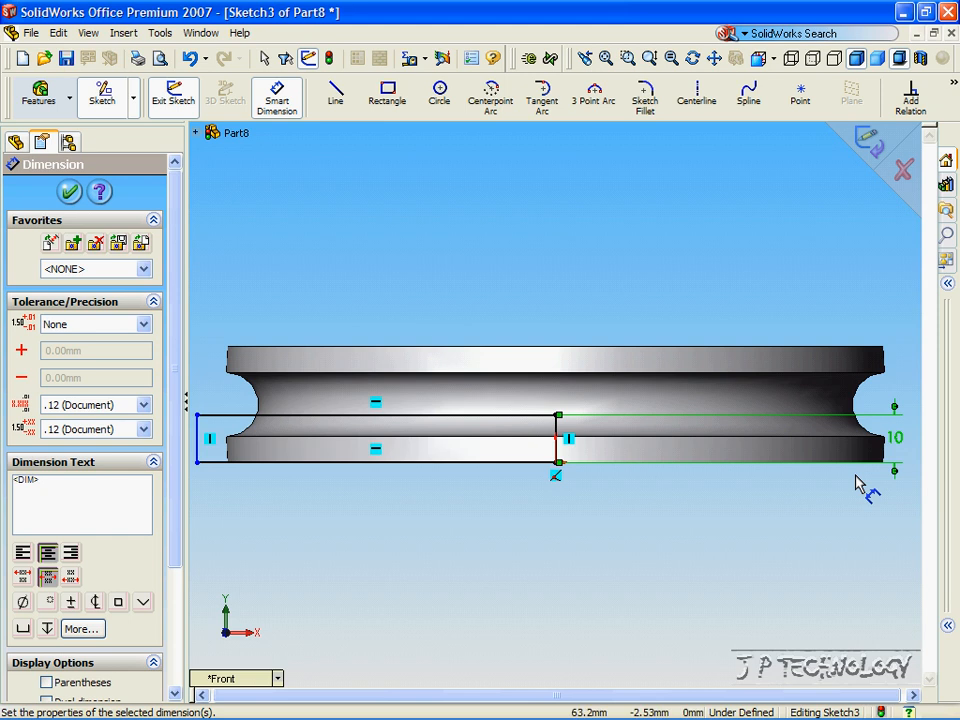
click(70, 192)
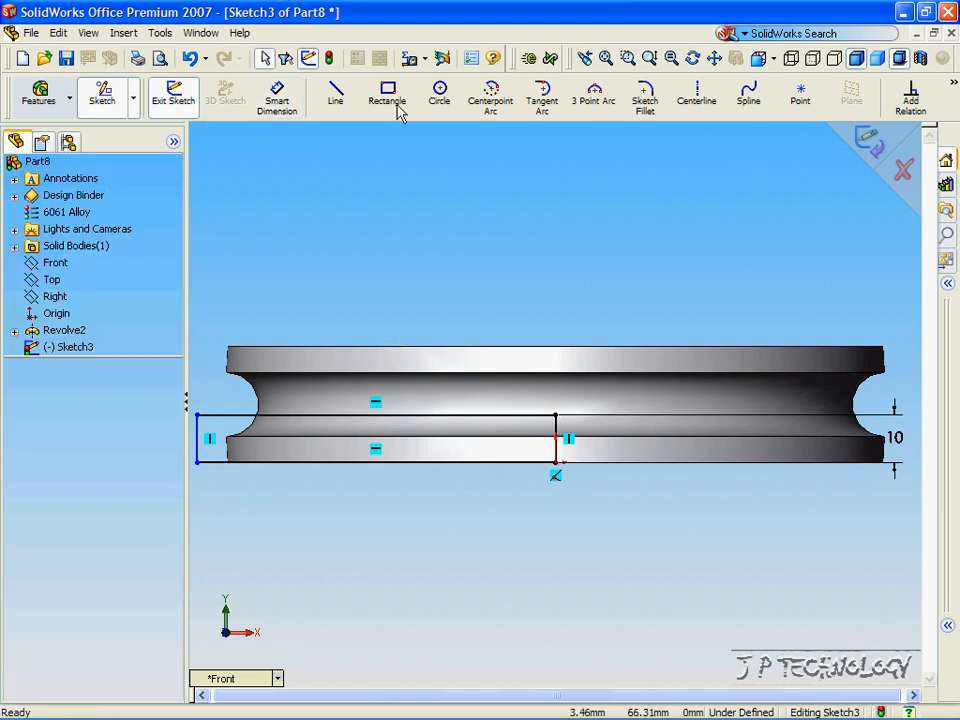
Create a 360-degree revolved cut from the rectangle sketch, using its vertical line at the origin as the axis
click(44, 99)
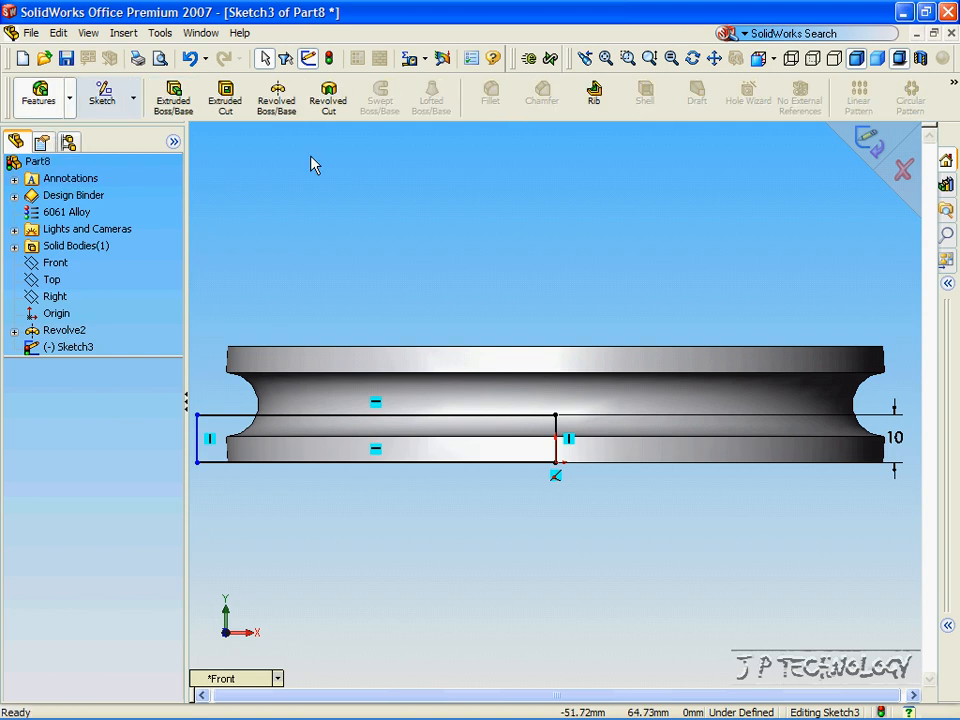
click(328, 100)
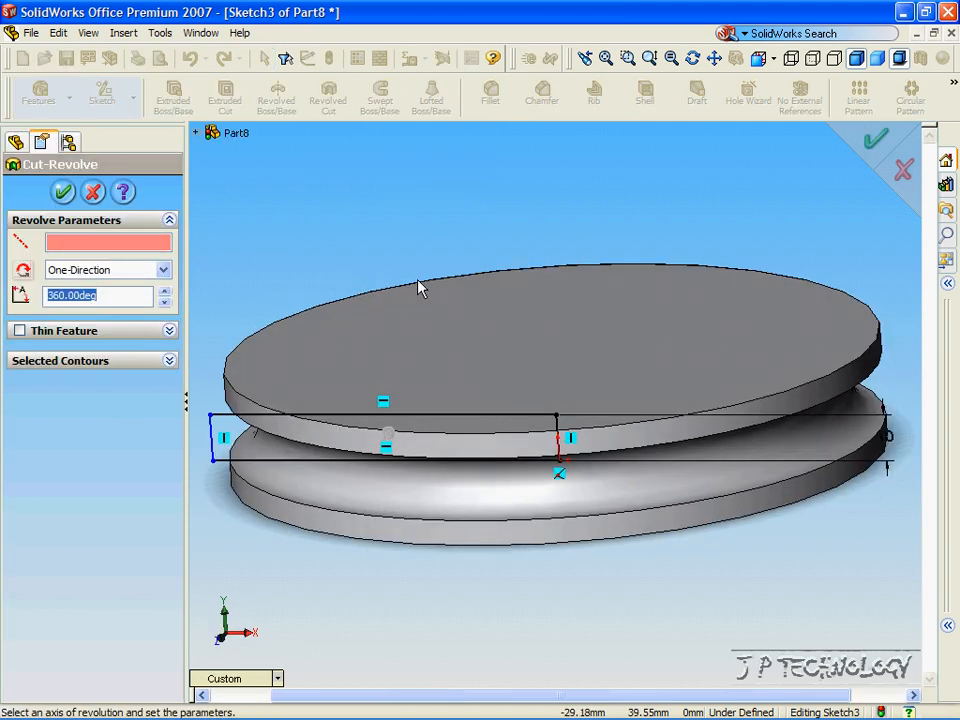
click(559, 440)
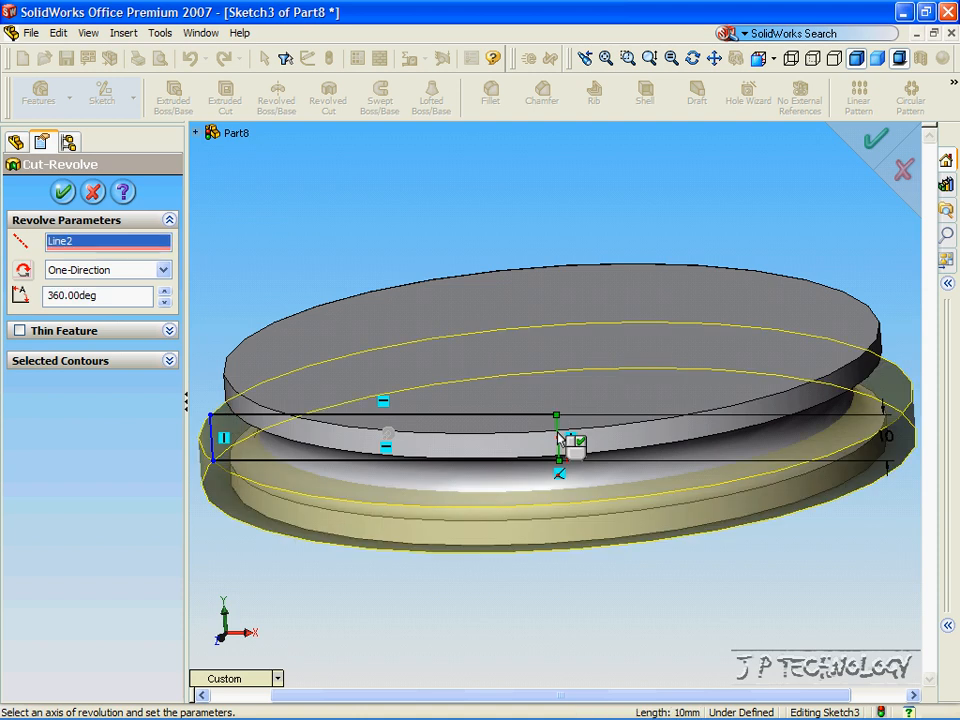
key(Up)
key(Up)
key(Up)
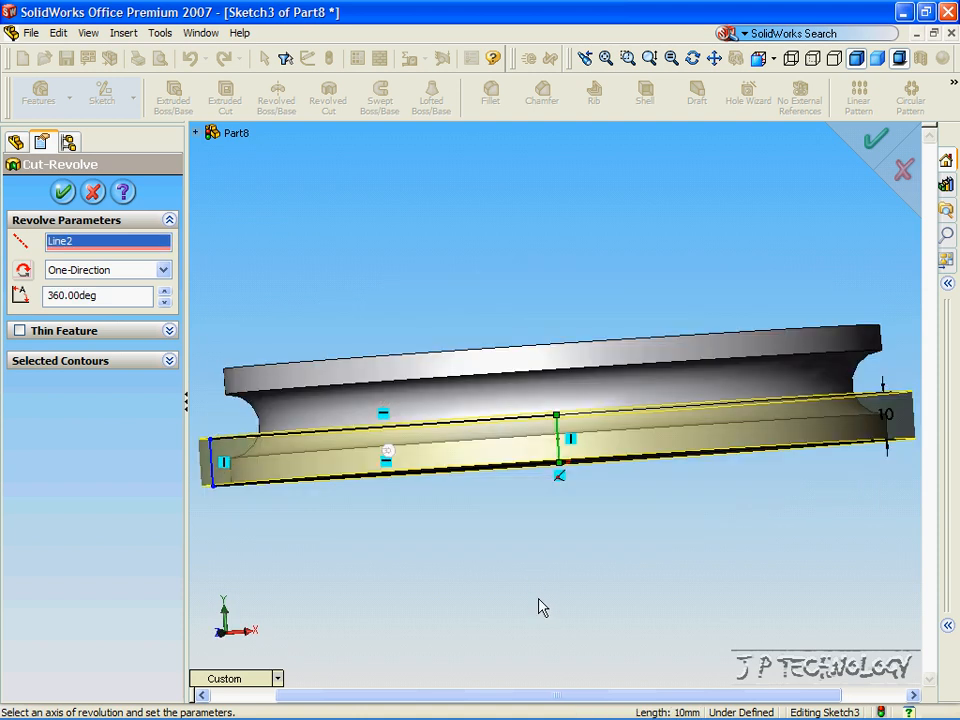
key(Down)
key(Down)
key(Down)
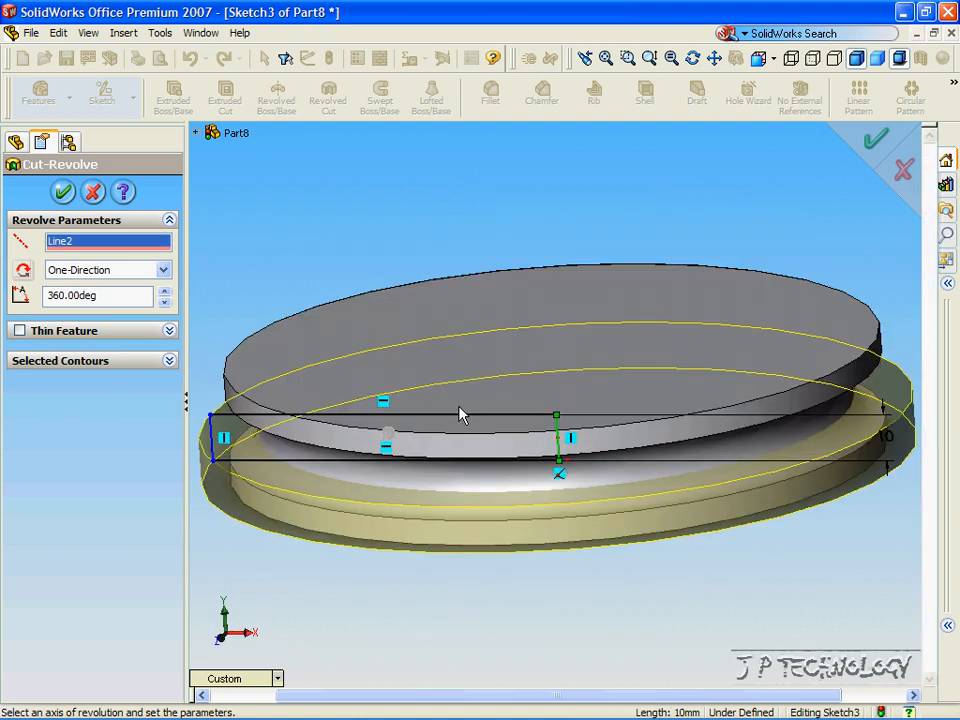
key(z)
key(z)
key(z)
key(z)
key(z)
key(Up)
key(Up)
key(Up)
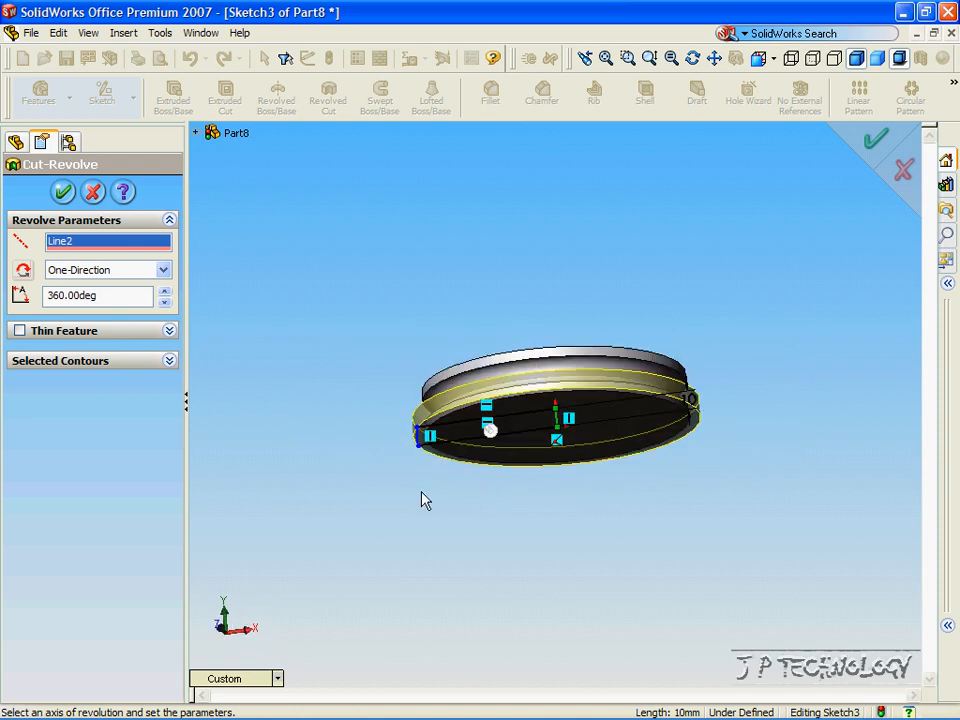
key(Down)
key(Down)
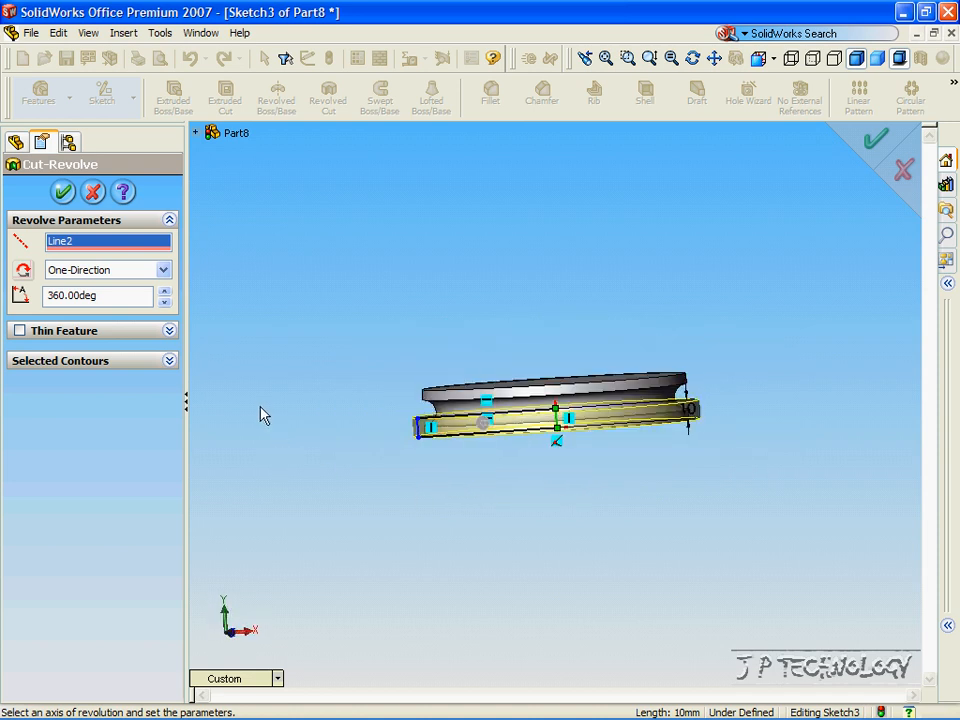
click(63, 191)
Examine the cut pulley from below and all around
key(Up)
key(Up)
key(Up)
key(Up)
key(Up)
key(Up)
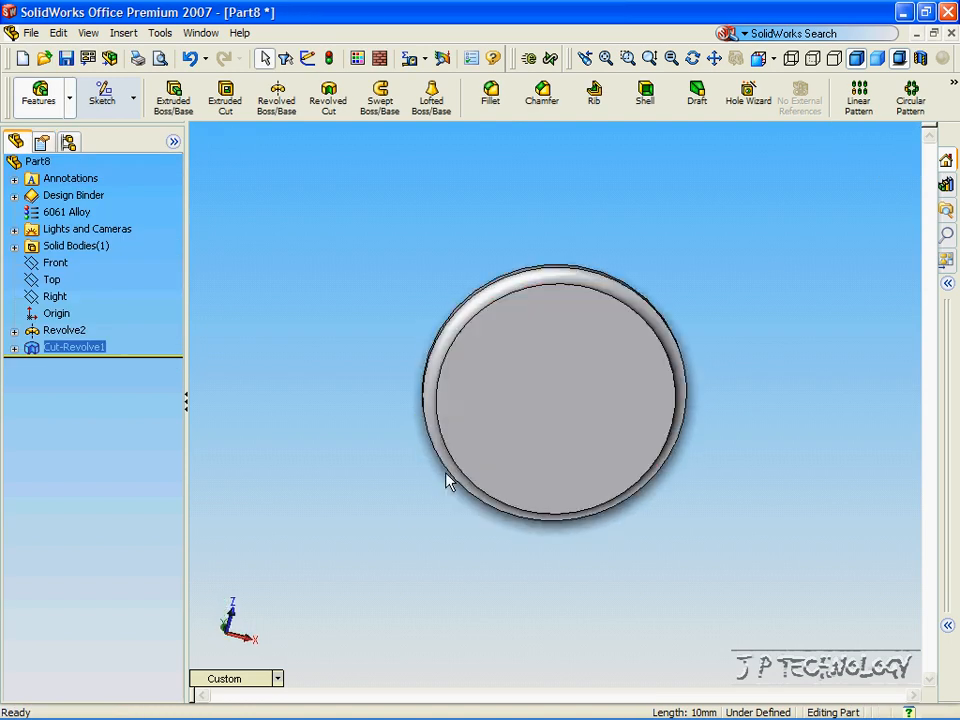
key(Up)
key(Up)
key(Up)
key(Up)
key(Up)
key(Up)
key(Up)
key(Up)
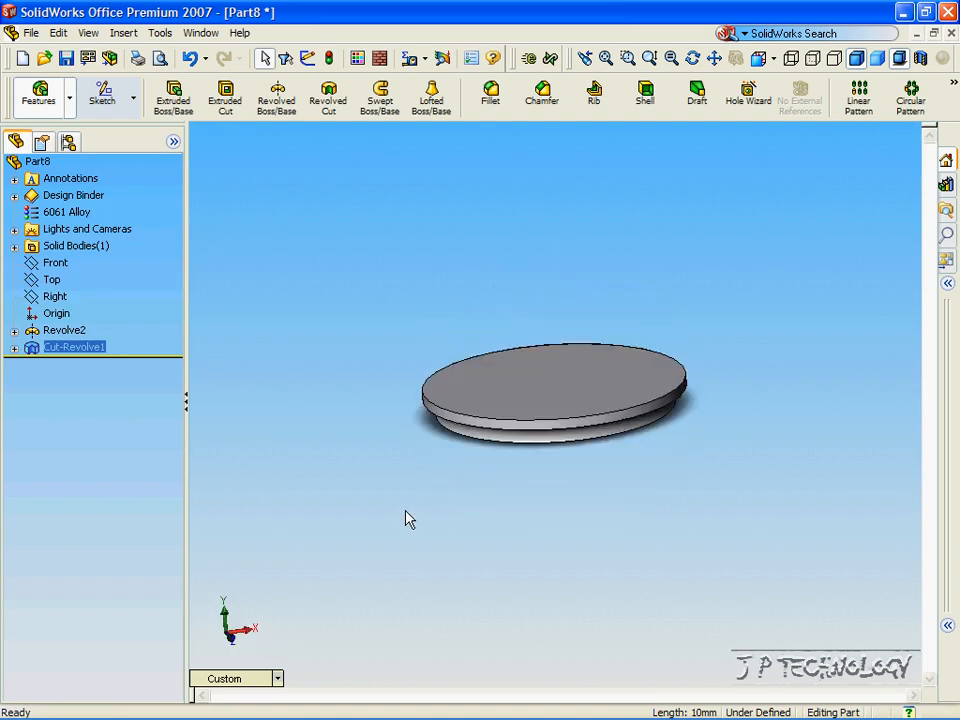
key(Up)
key(Up)
key(Up)
key(Up)
key(Up)
key(Up)
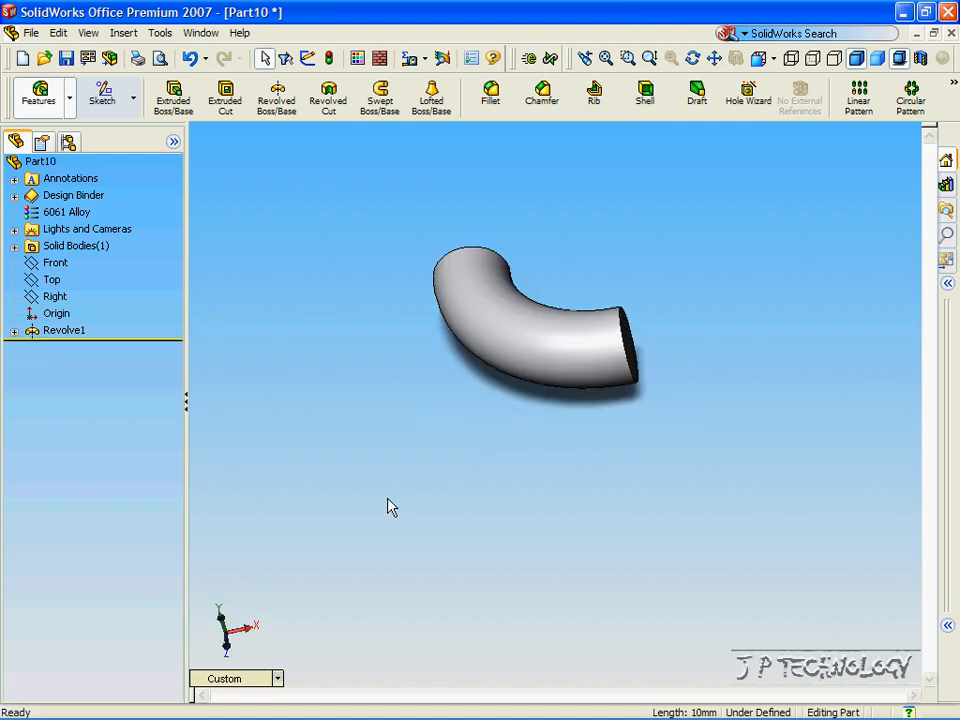
In Part10, sketch a circle of about 20.4 mm radius on the Front plane, concentric with the elbow's circular end
click(254, 681)
click(294, 378)
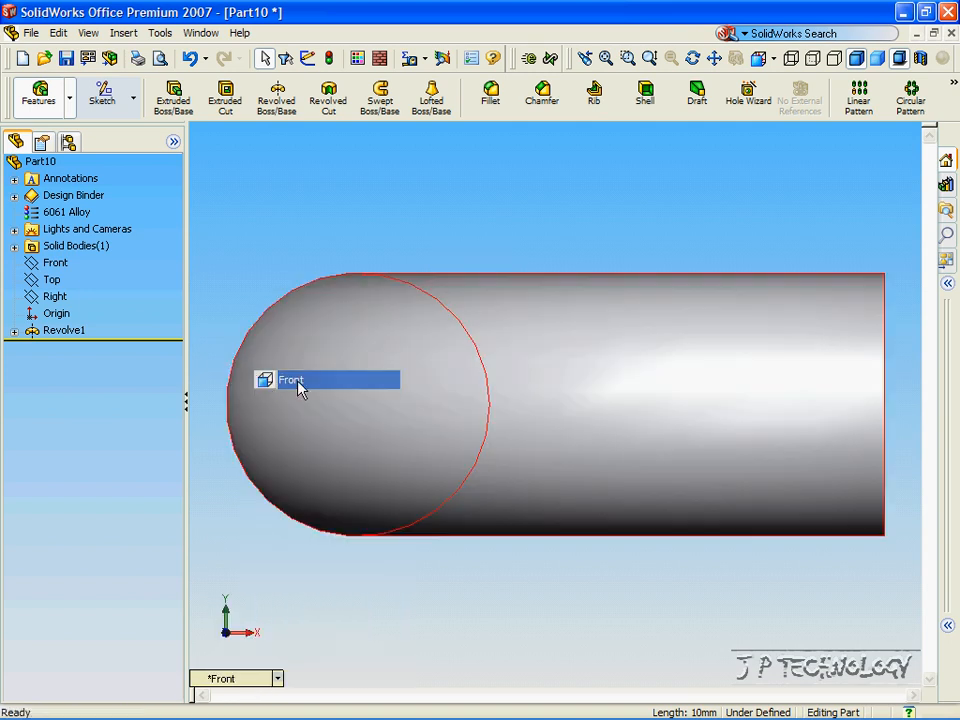
click(70, 270)
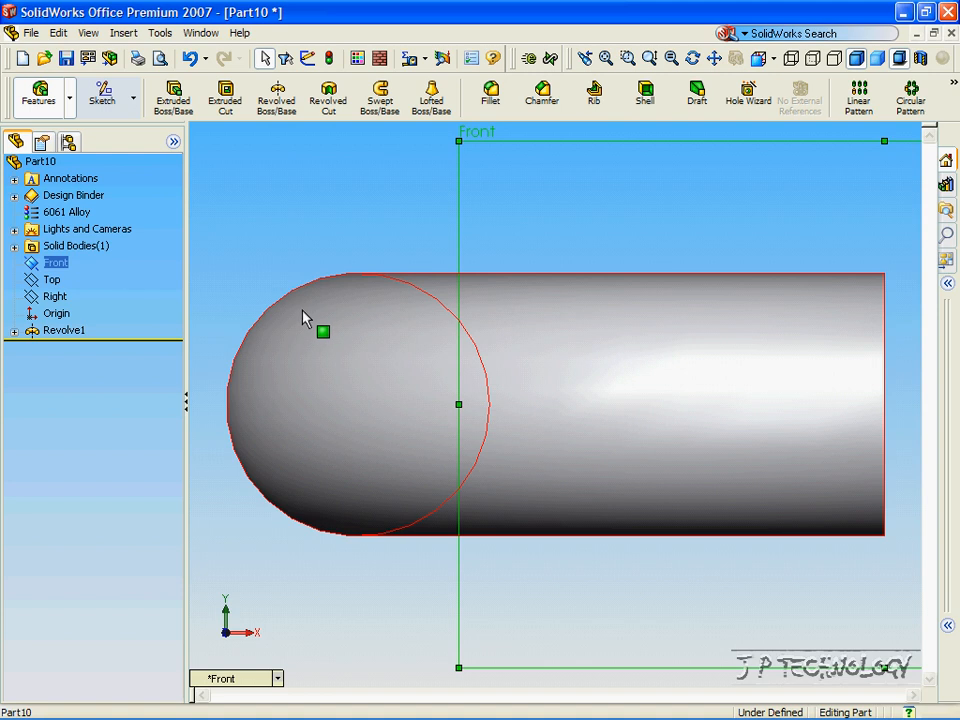
click(120, 96)
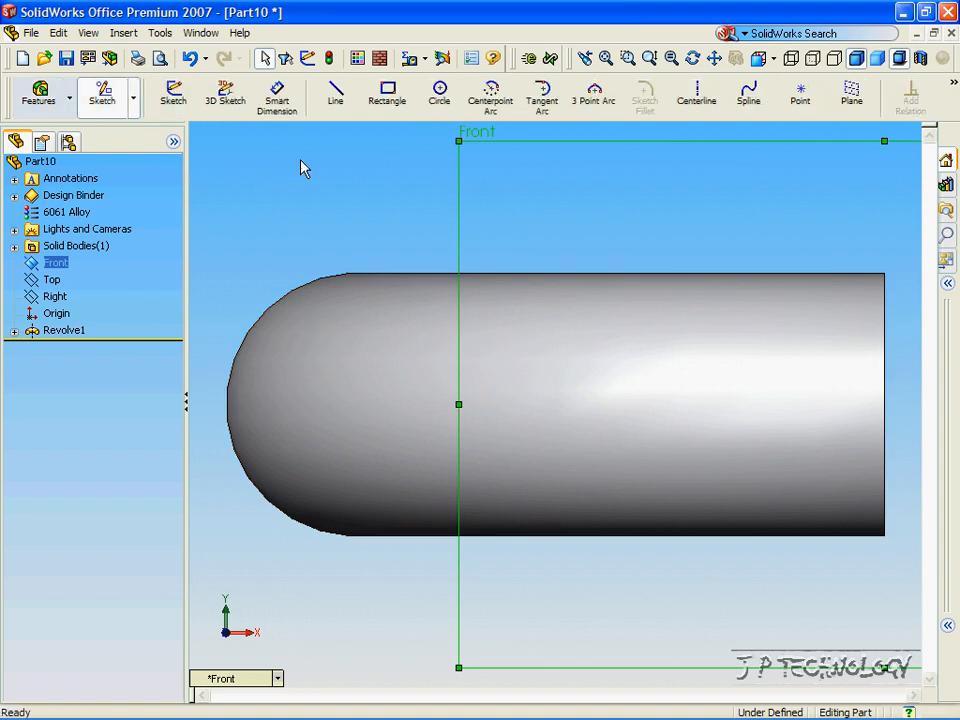
click(440, 94)
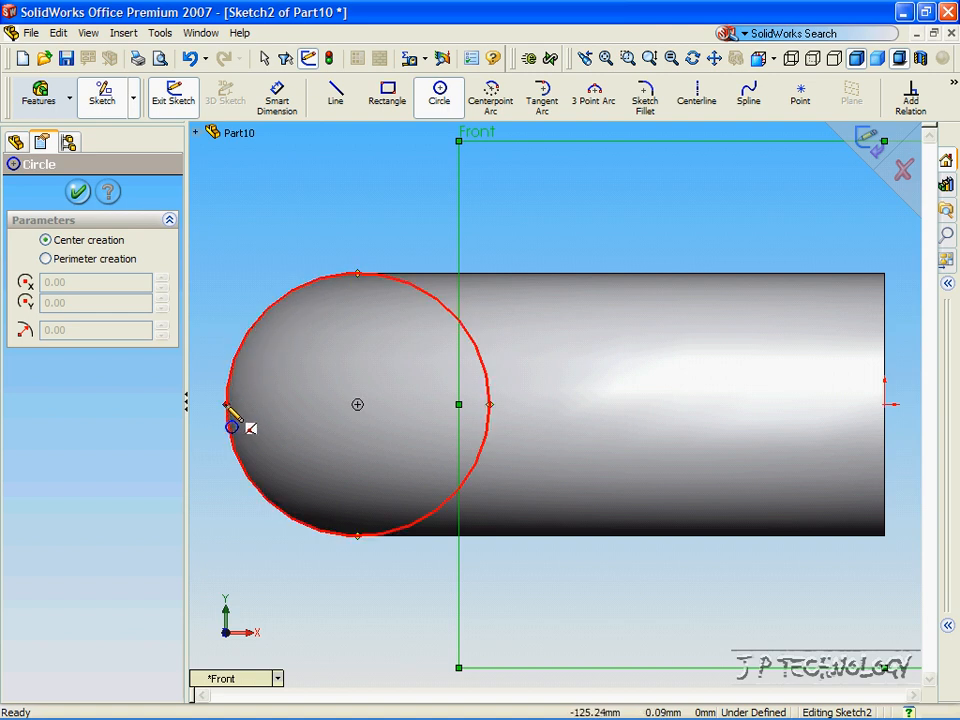
click(357, 404)
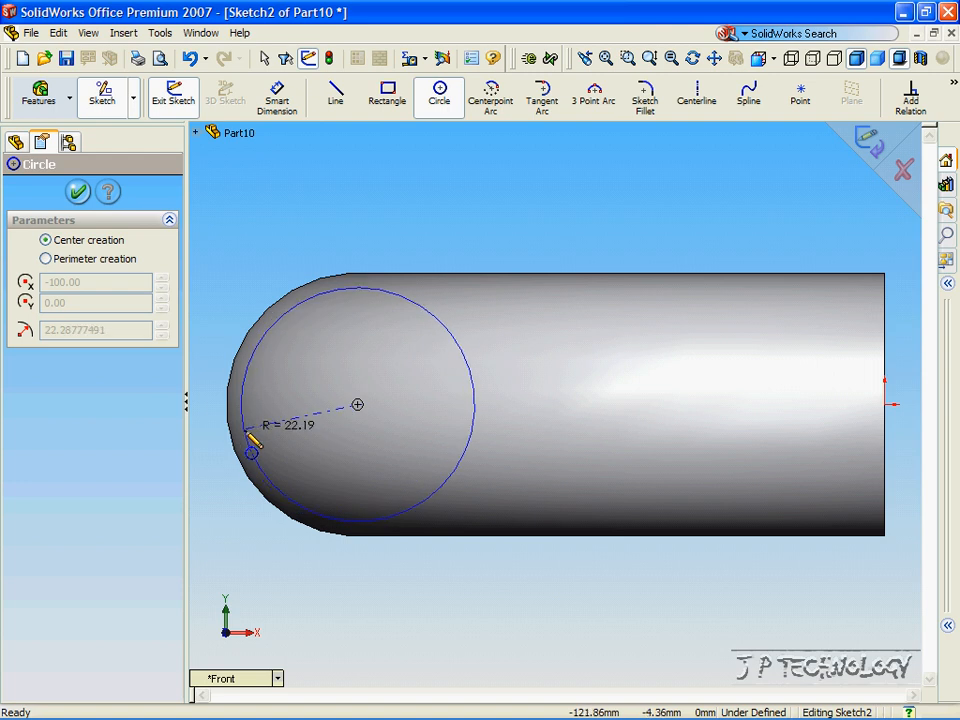
click(253, 409)
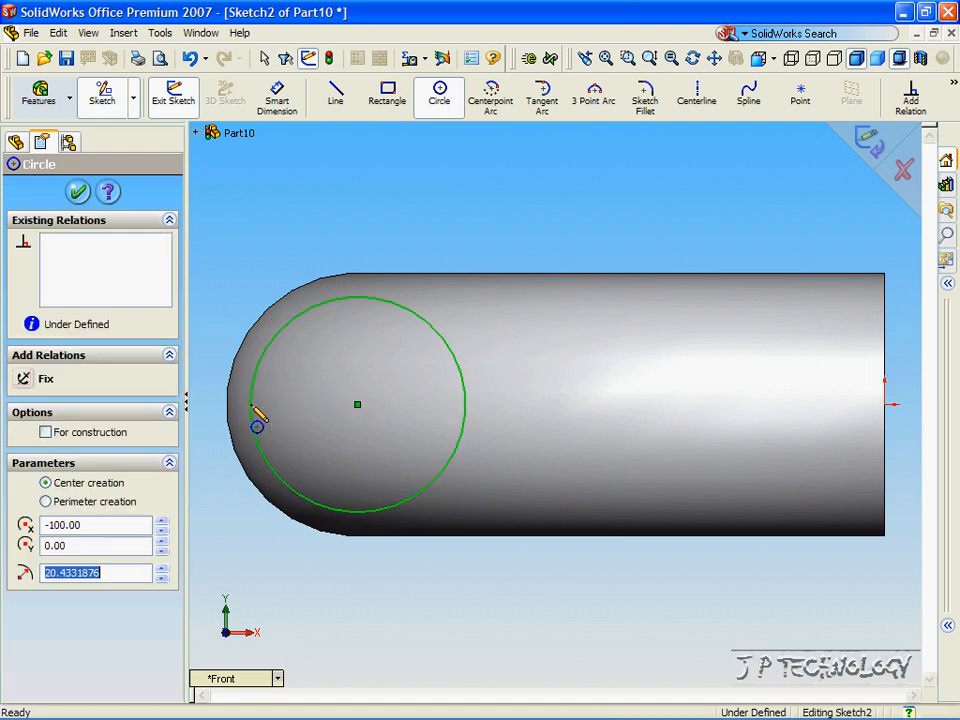
Set the circle's radius to 20 mm
text(2)
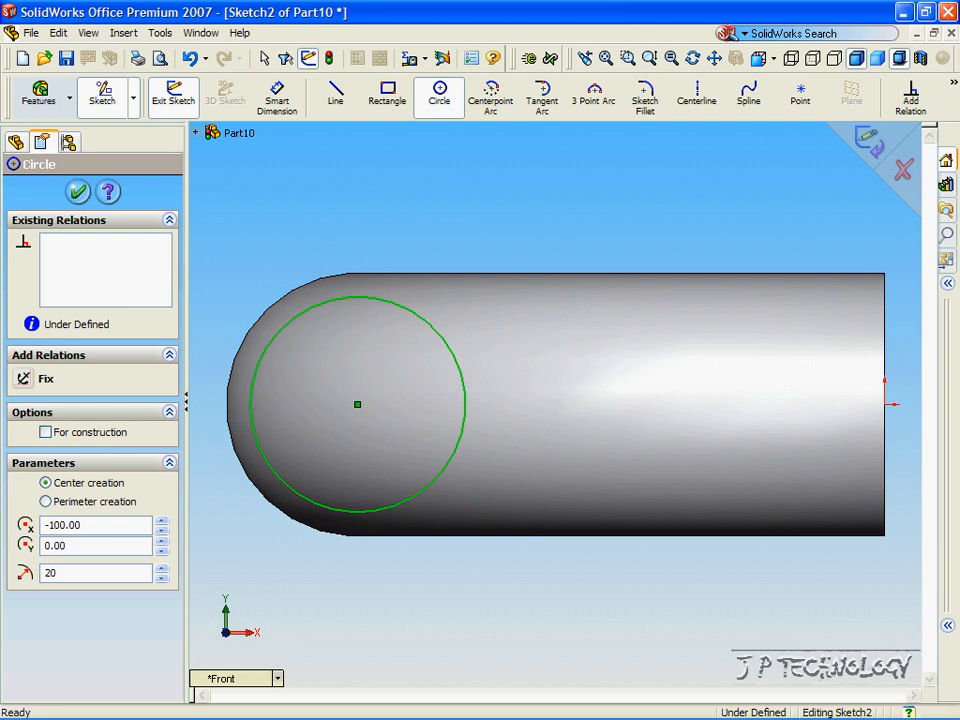
text(0)
key(Return)
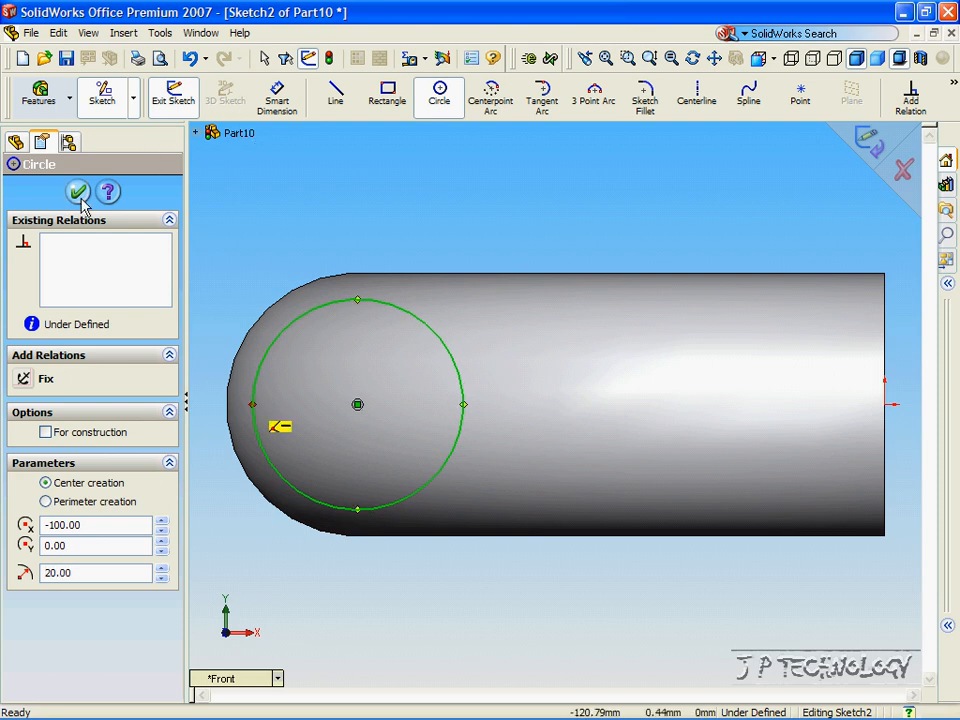
click(79, 192)
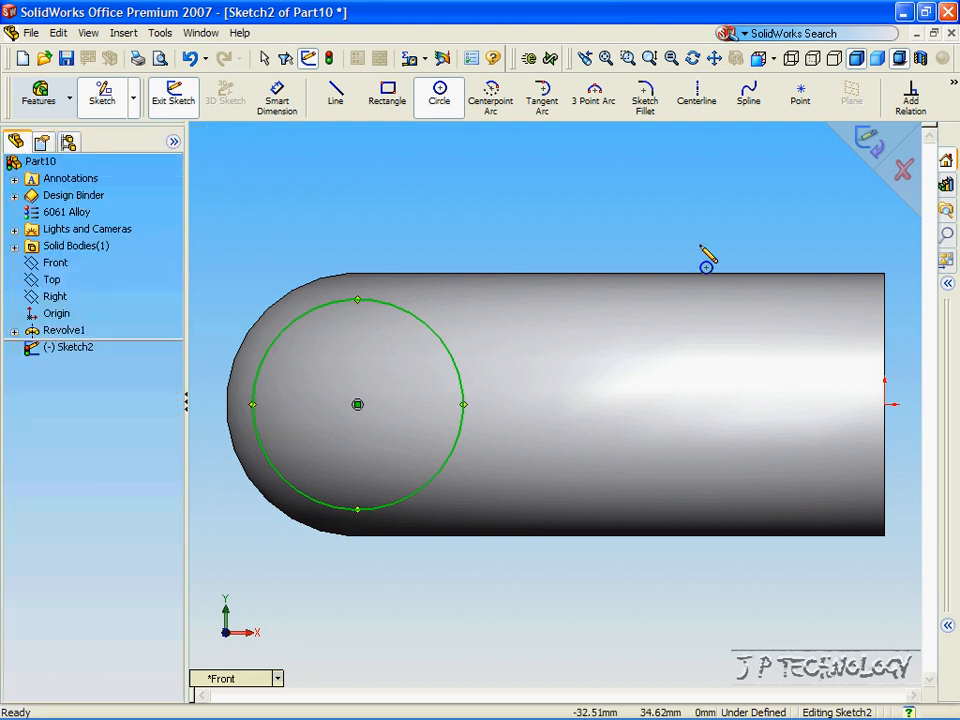
Show the temporary axes with the elbow in isometric view
click(277, 678)
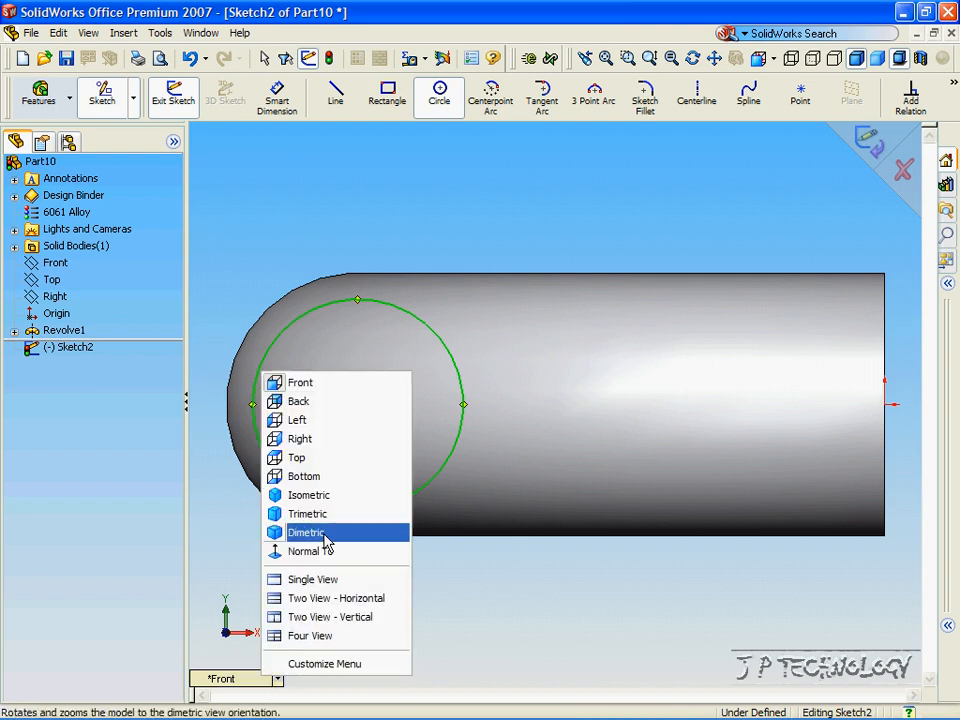
click(308, 495)
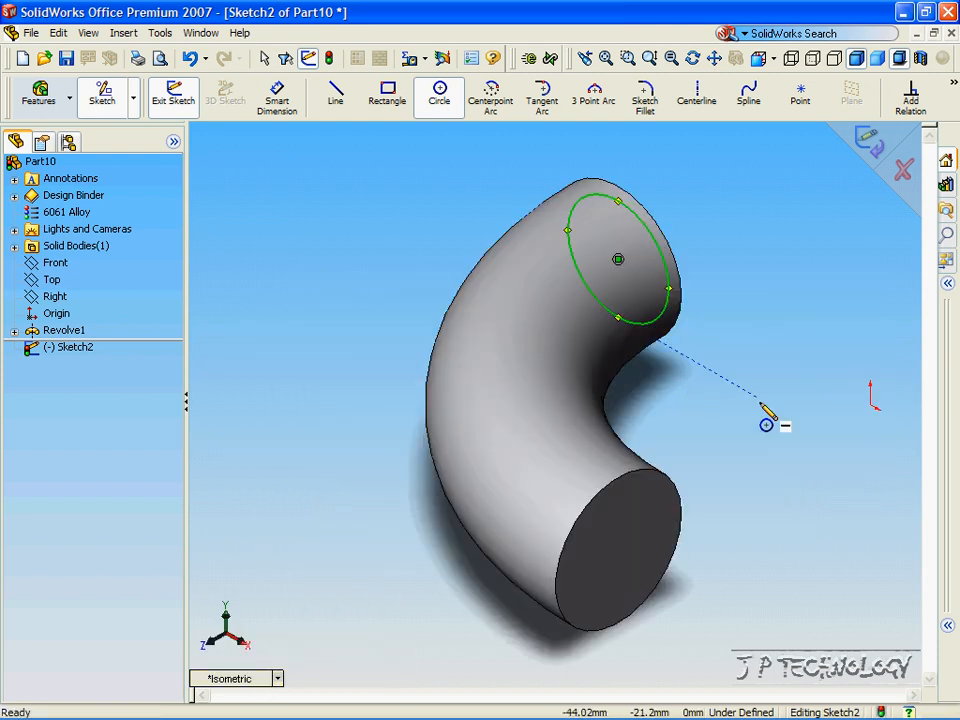
scroll(300, 218, up, 2)
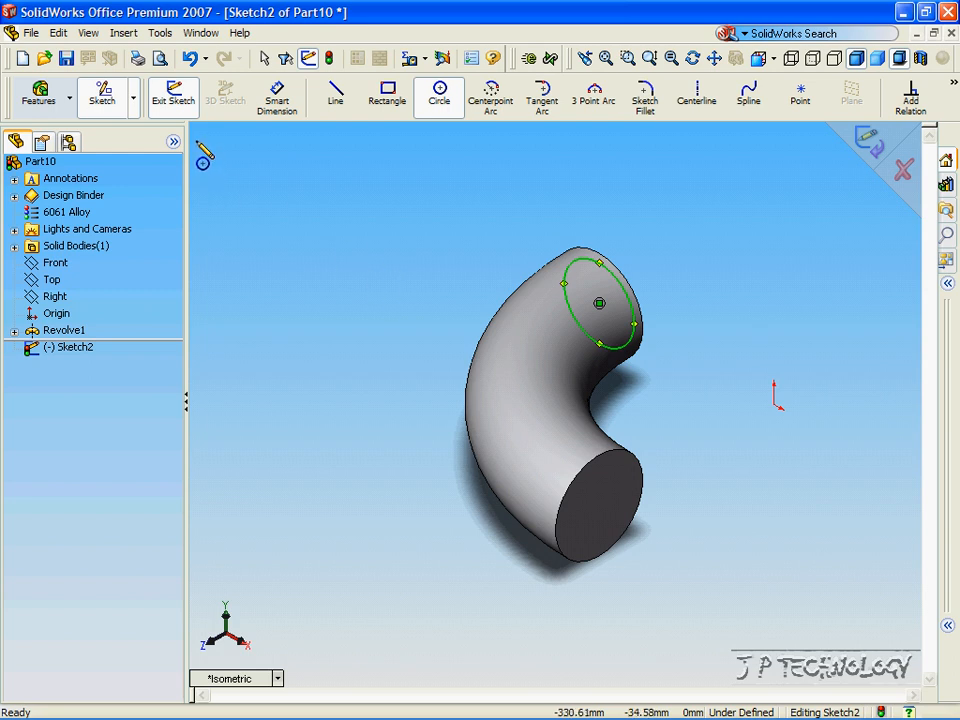
click(88, 33)
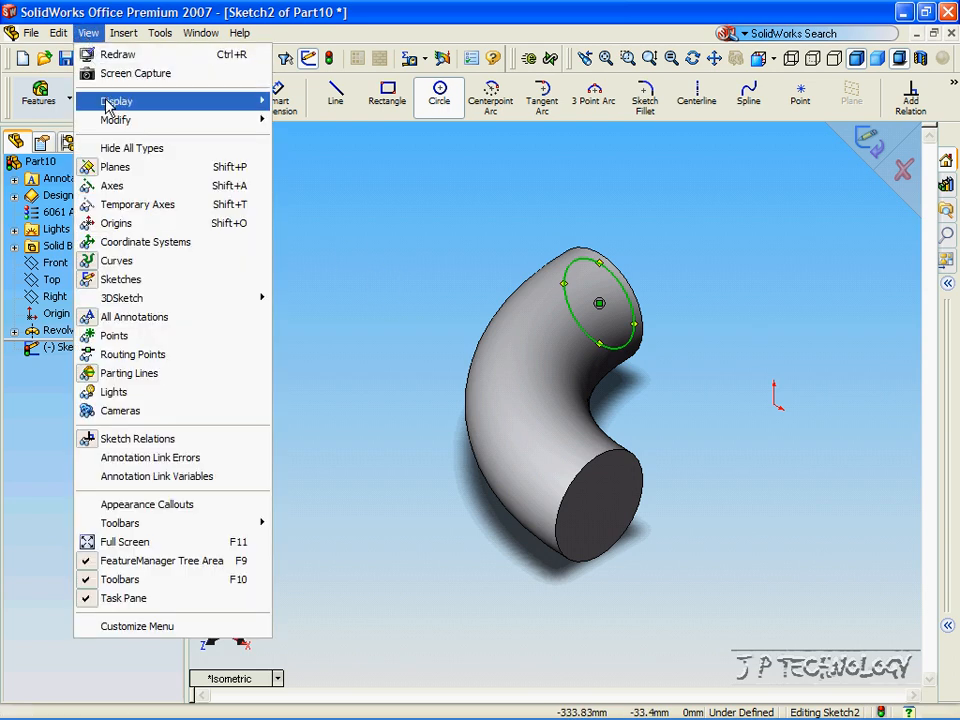
click(133, 208)
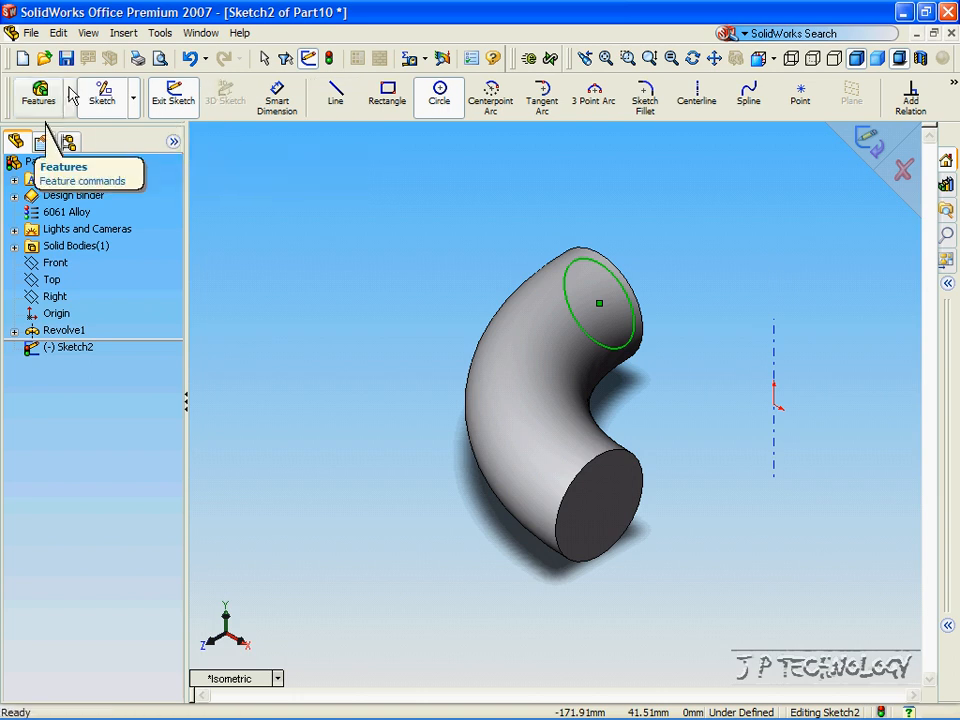
Start a revolved cut from the circle sketch, using the elbow's vertical temporary axis as the axis of revolution
click(38, 95)
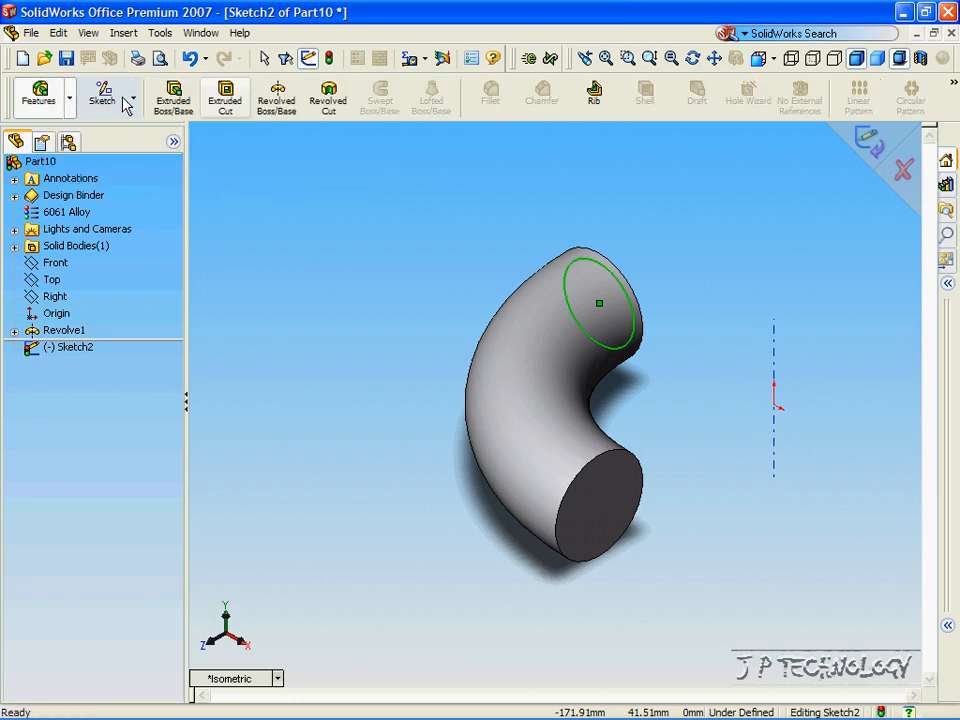
click(328, 100)
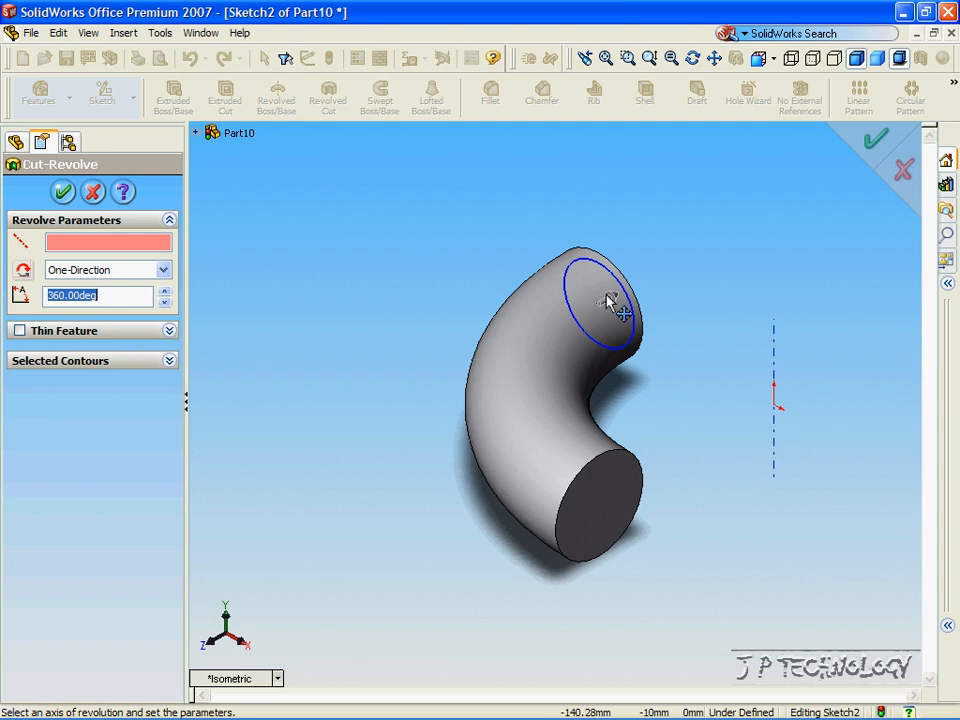
click(777, 364)
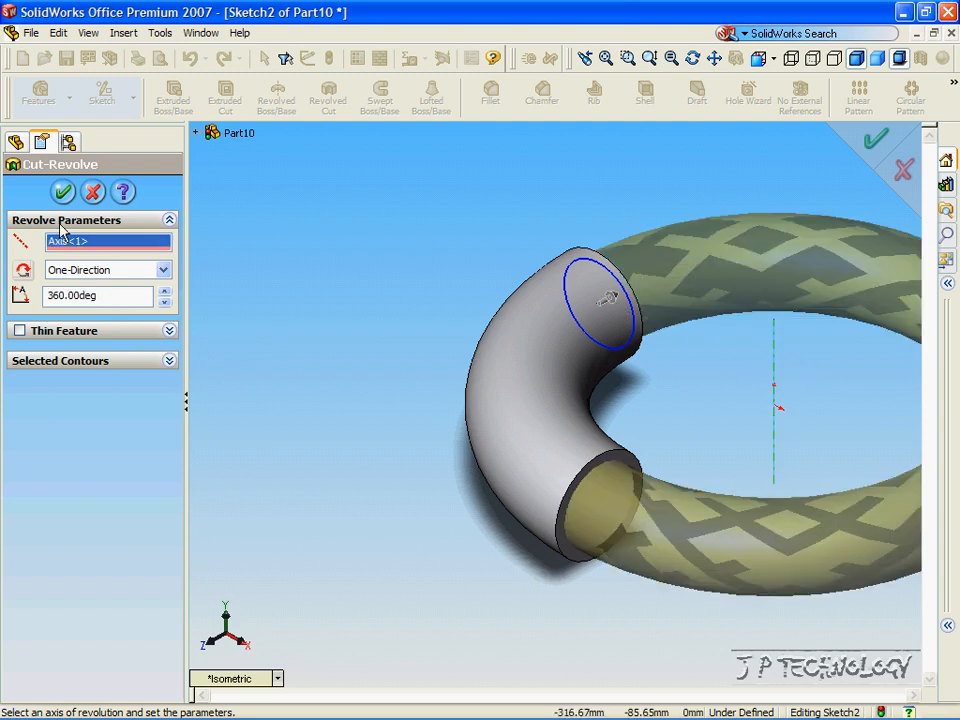
click(24, 271)
click(25, 268)
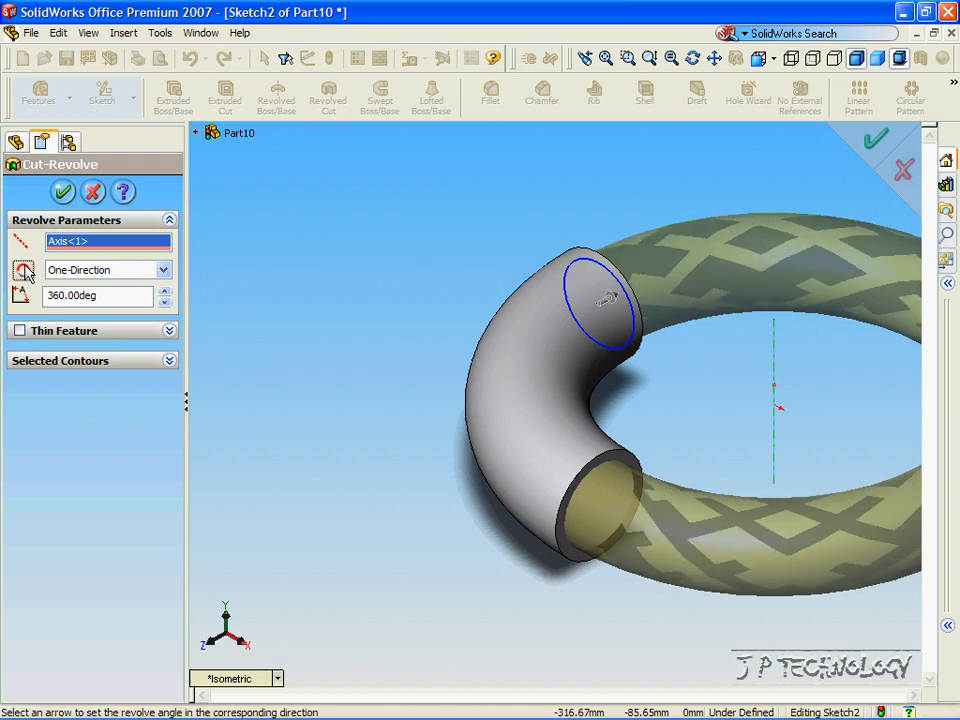
click(24, 271)
click(25, 270)
Set the cut's angle to 90 degrees, reverse its direction so it runs through the elbow, and create the revolved cut
drag(137, 298, 1, 290)
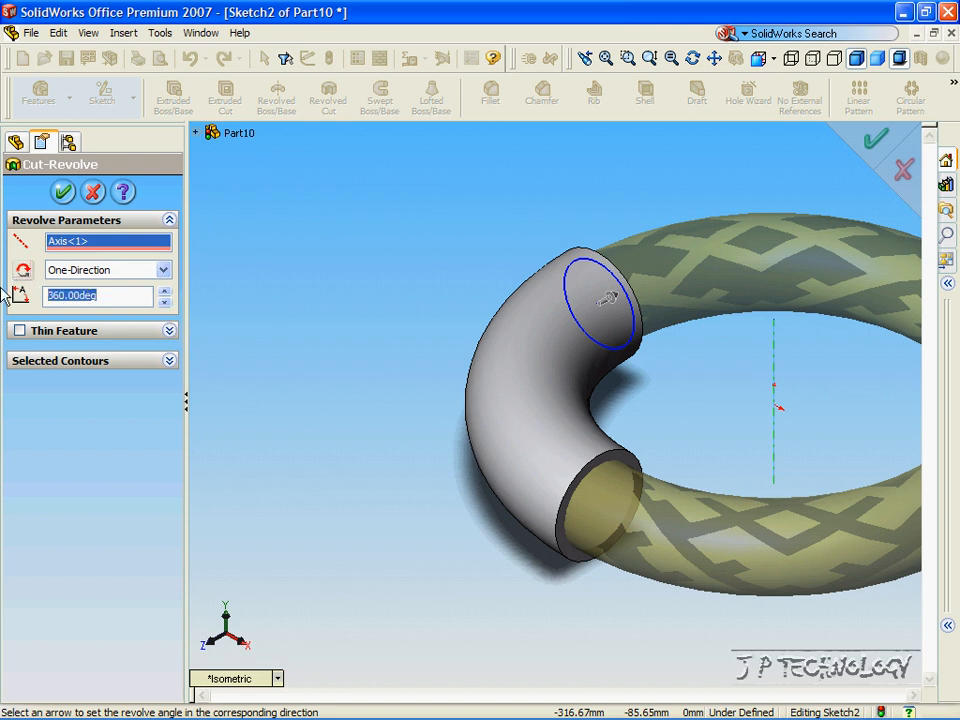
text(90)
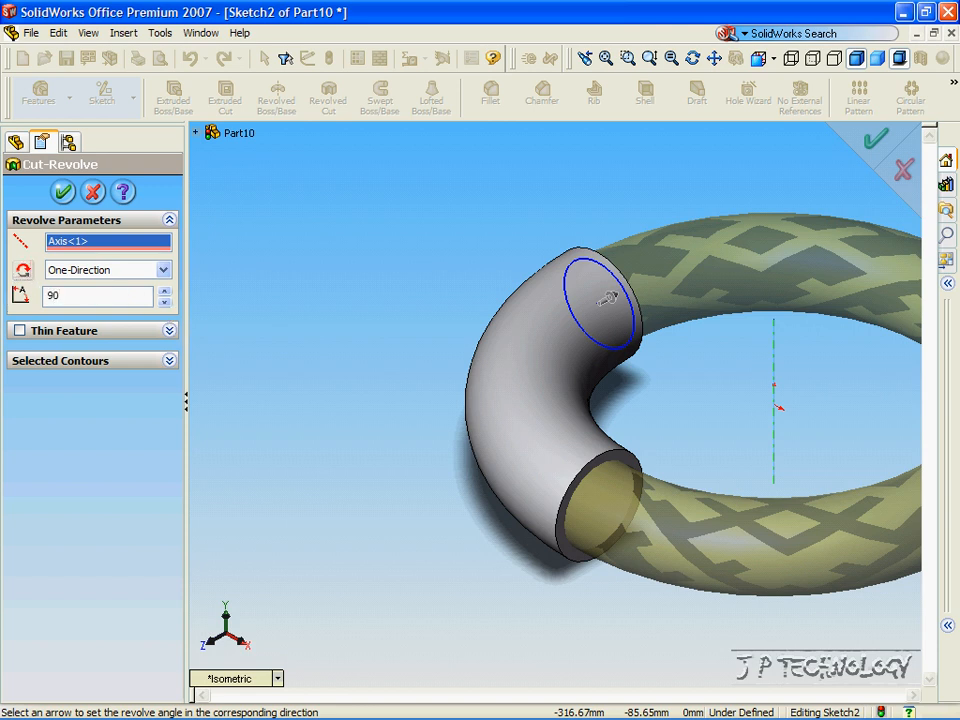
key(Return)
click(23, 271)
click(23, 271)
click(23, 271)
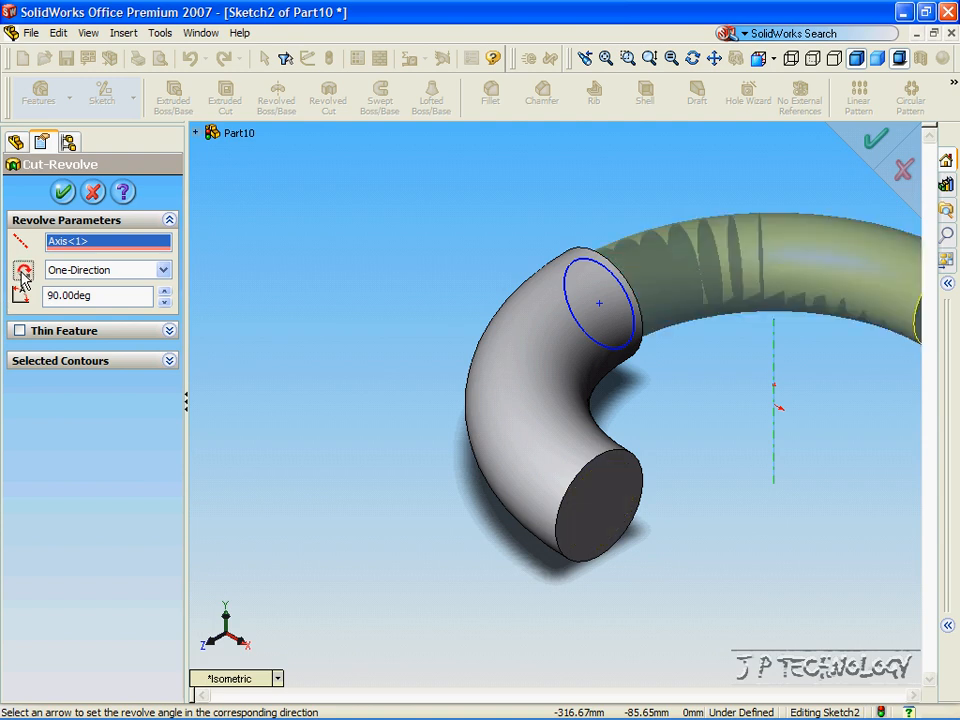
click(23, 271)
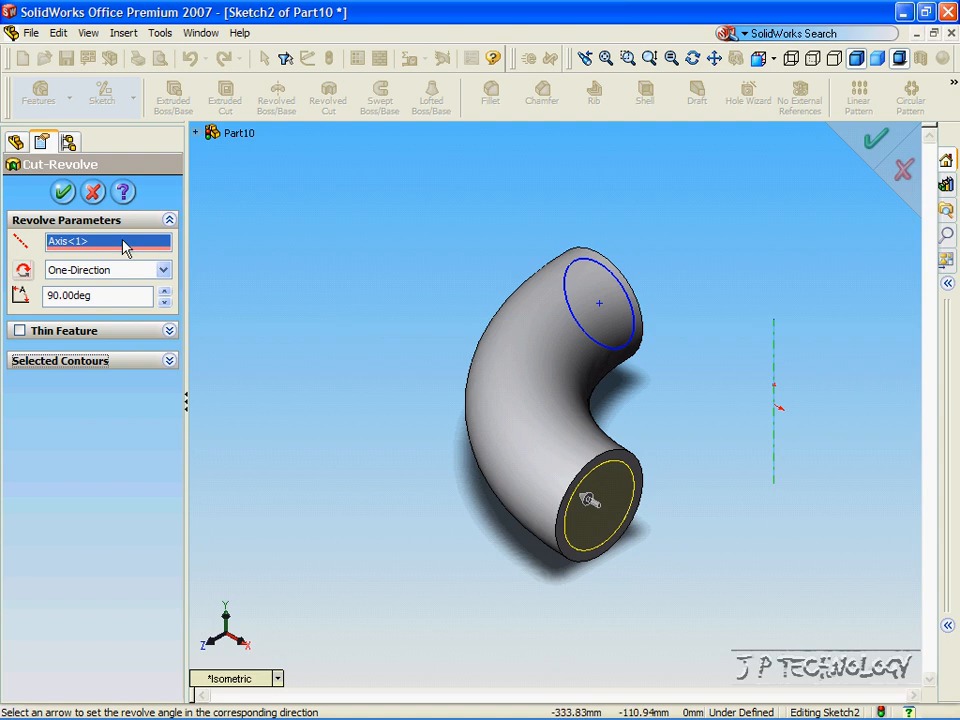
click(63, 192)
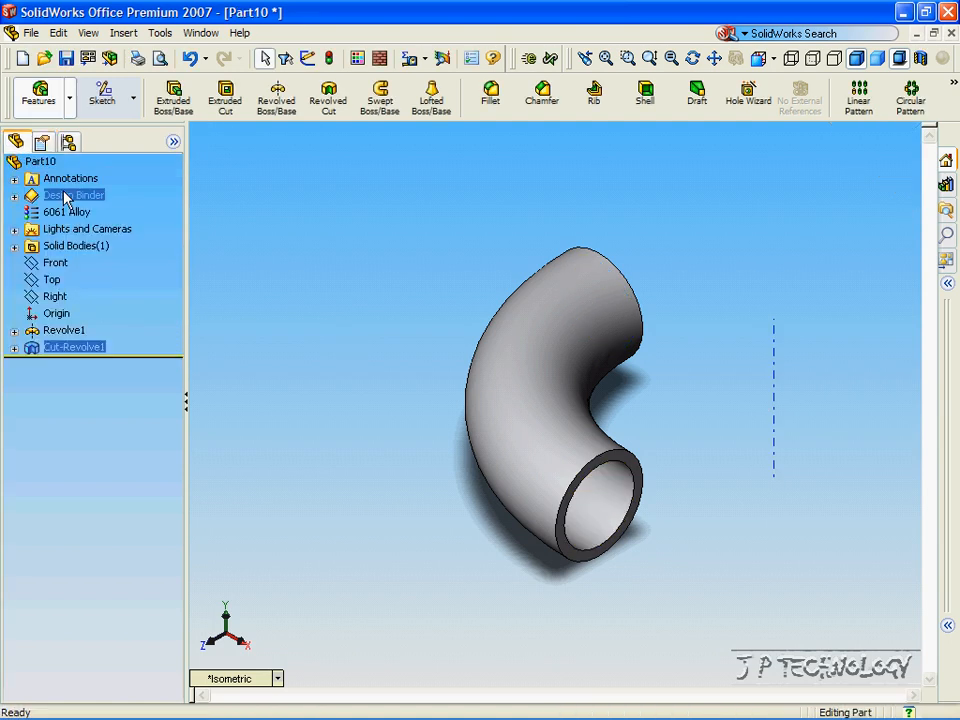
Examine the hollow elbow and both its open ends from all around, finishing in isometric view
key(Up)
key(Up)
key(Left)
key(Left)
key(Left)
key(Left)
key(Down)
key(Right)
key(Right)
key(Right)
key(Right)
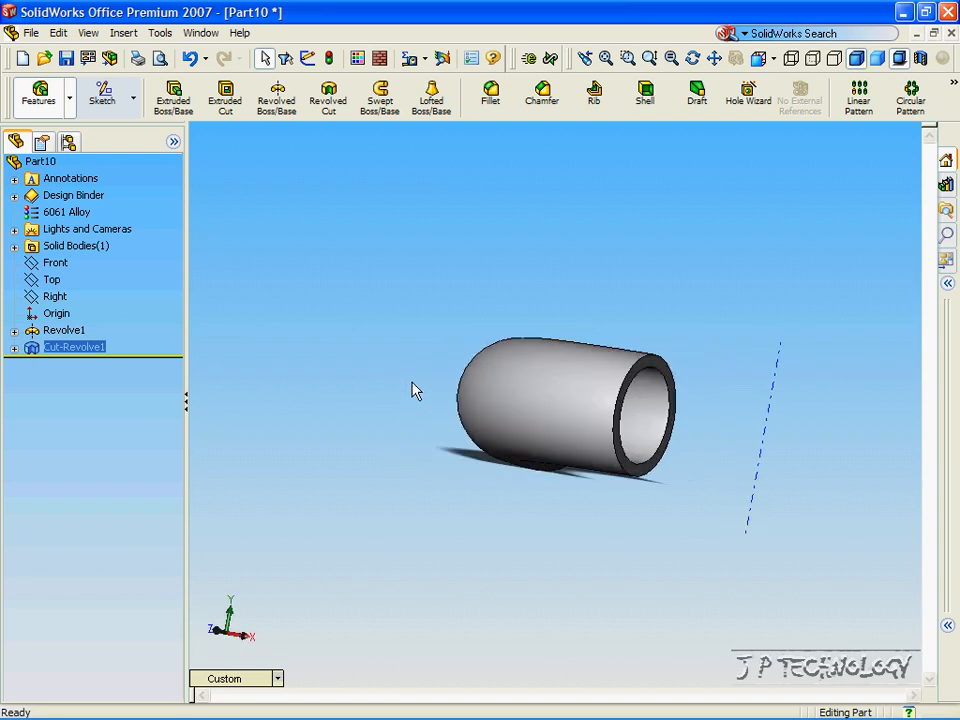
key(Left)
key(Left)
key(Left)
key(Left)
key(Left)
key(Left)
key(Left)
key(Left)
key(Left)
key(Left)
key(Left)
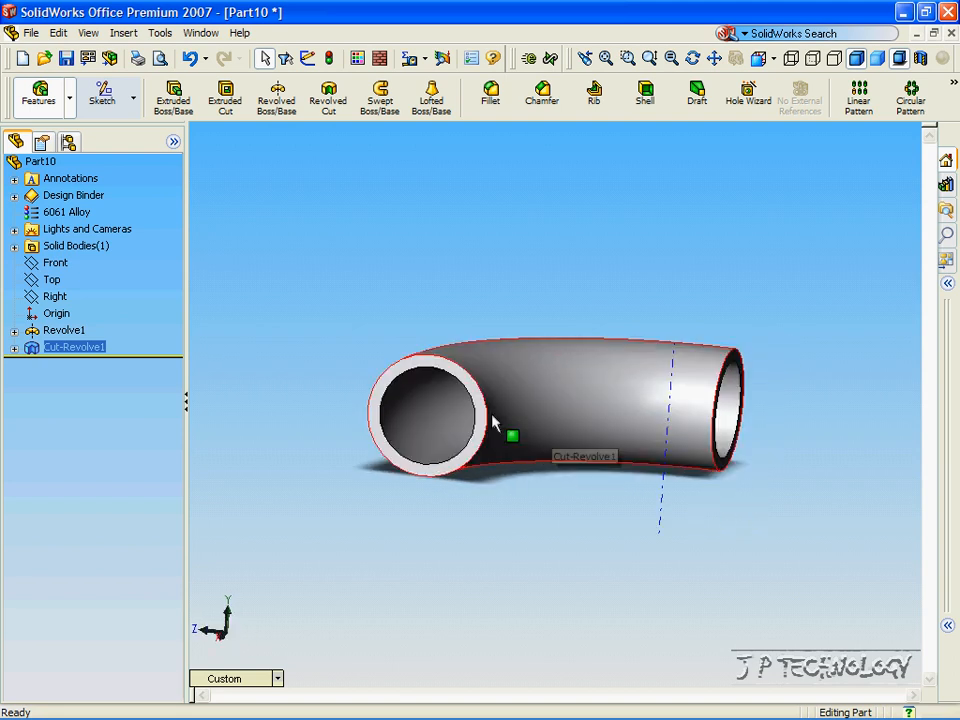
key(Right)
key(Right)
key(Right)
key(Right)
key(Right)
key(Right)
key(Right)
key(Right)
key(Right)
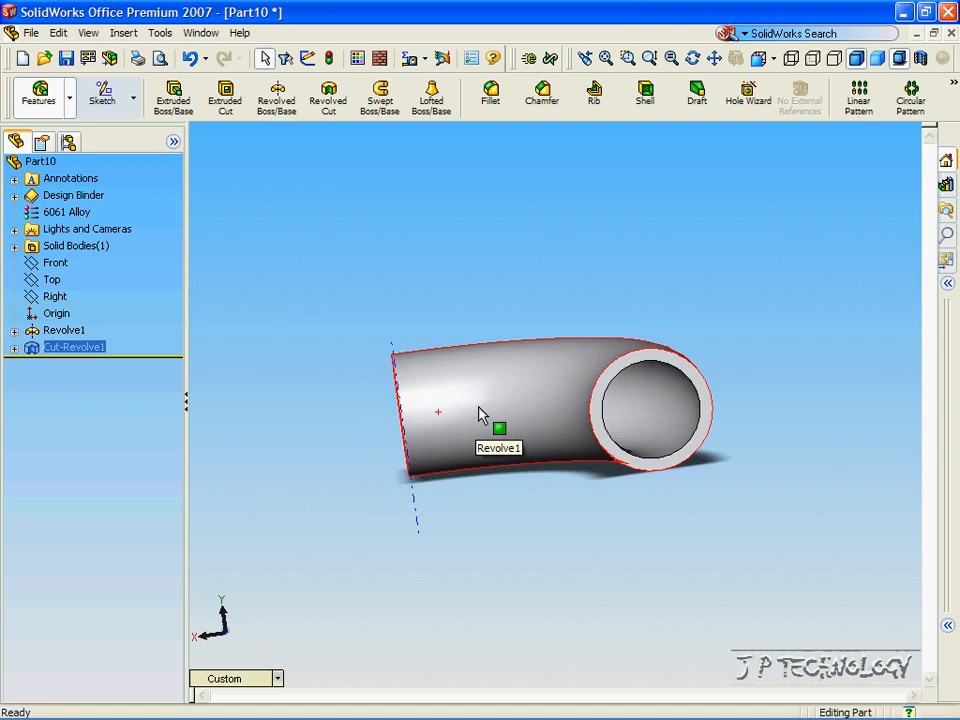
key(Down)
key(Down)
key(Up)
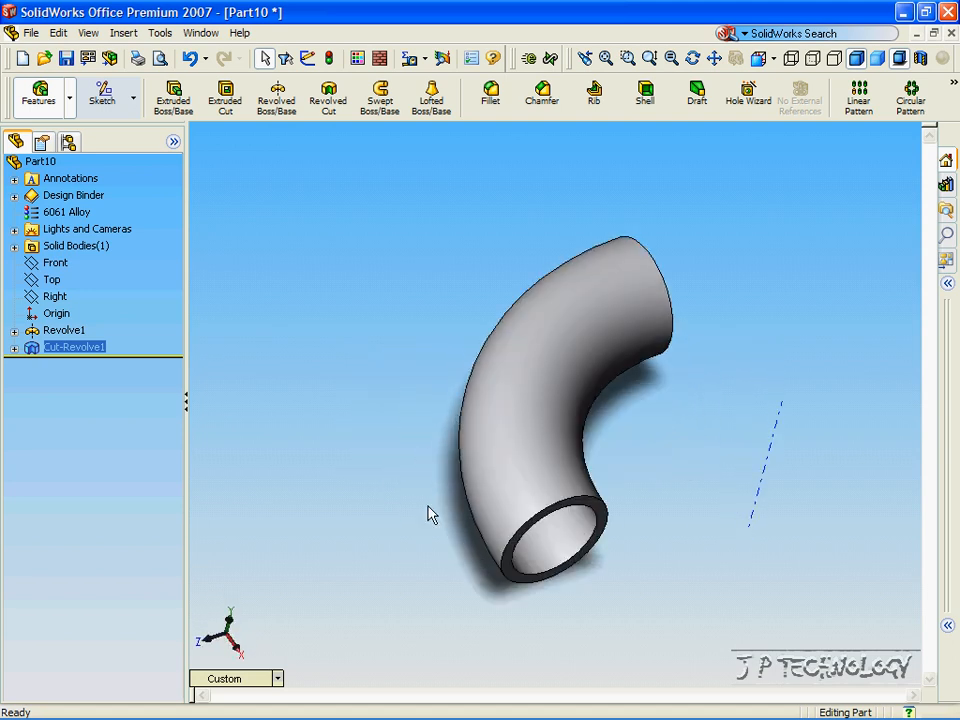
click(279, 680)
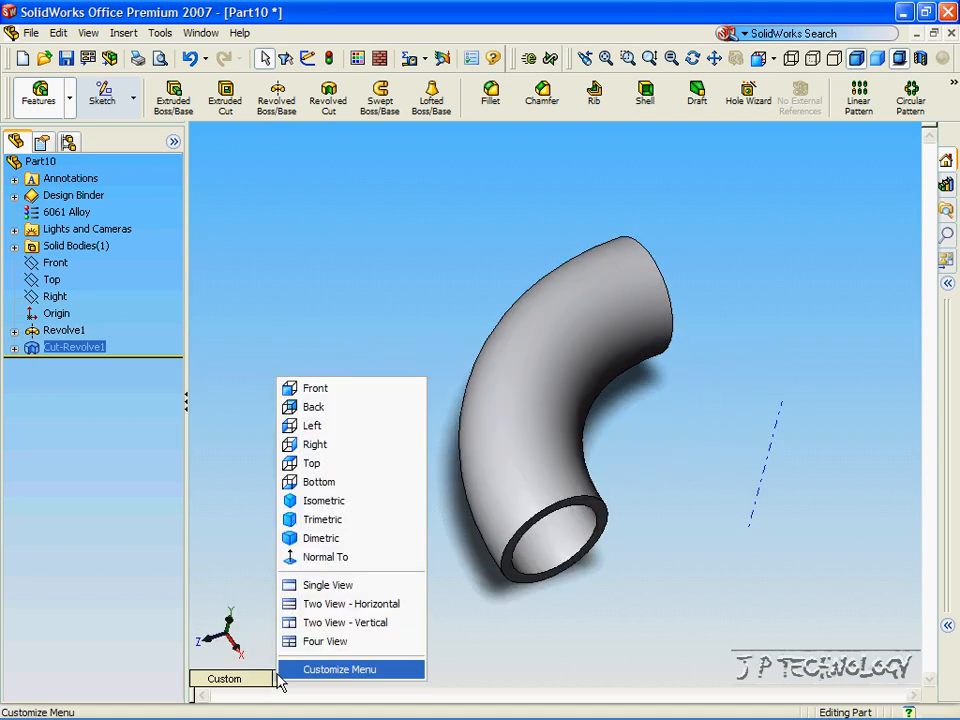
click(325, 505)
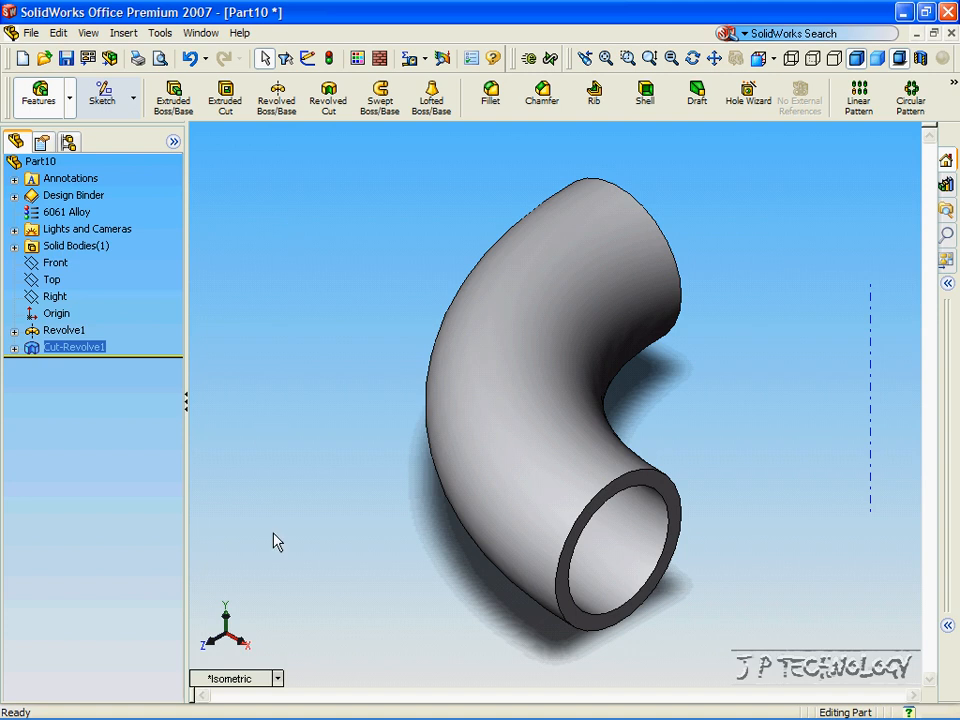
Sketch a circle on the Front plane, level with the origin and centred about 112.6 mm from it in positive X, clear of the elbow
click(270, 681)
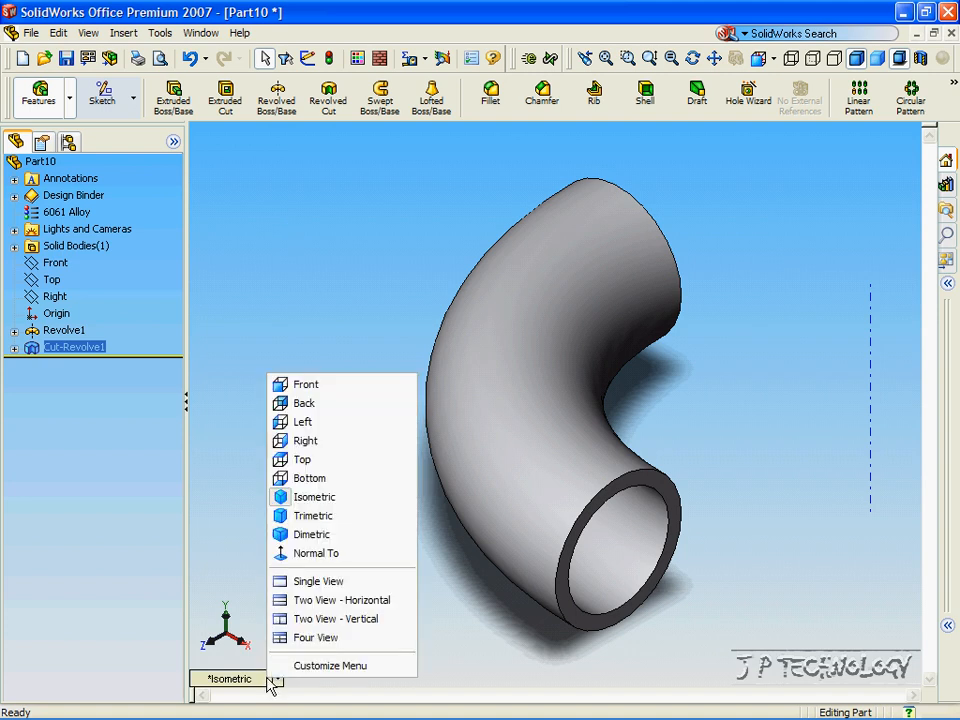
click(325, 386)
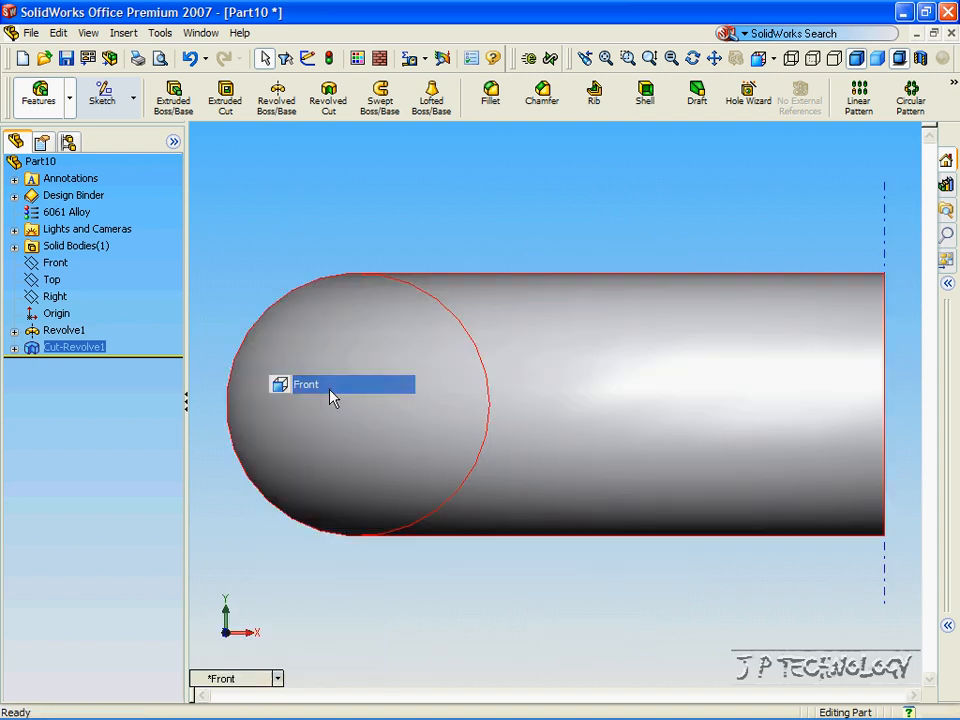
click(66, 262)
key(z)
key(z)
key(z)
key(z)
key(z)
key(z)
key(z)
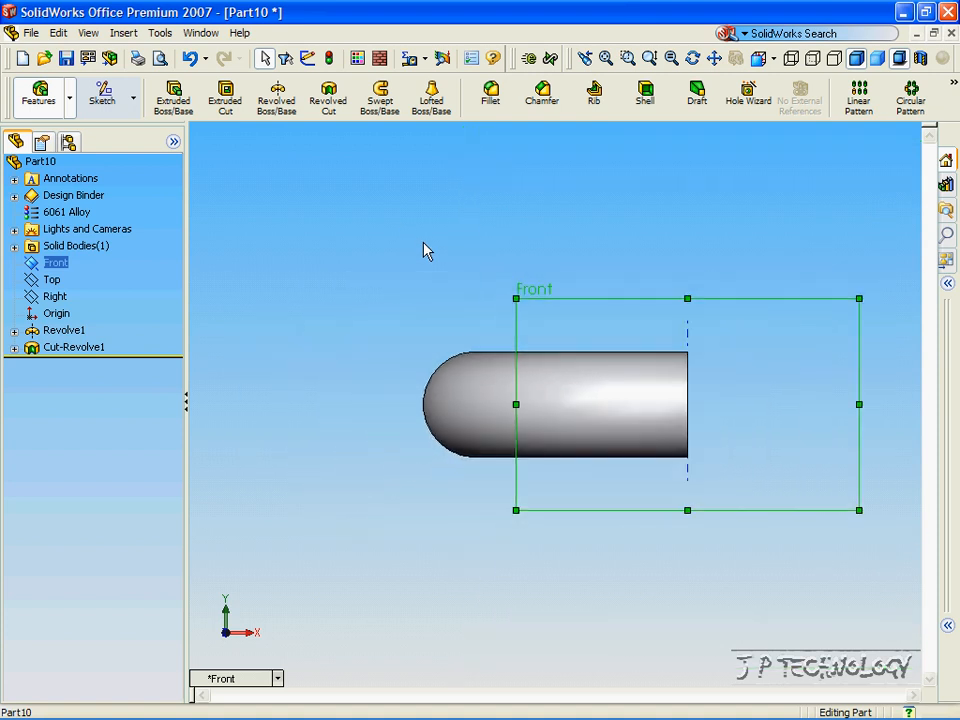
click(101, 92)
click(448, 110)
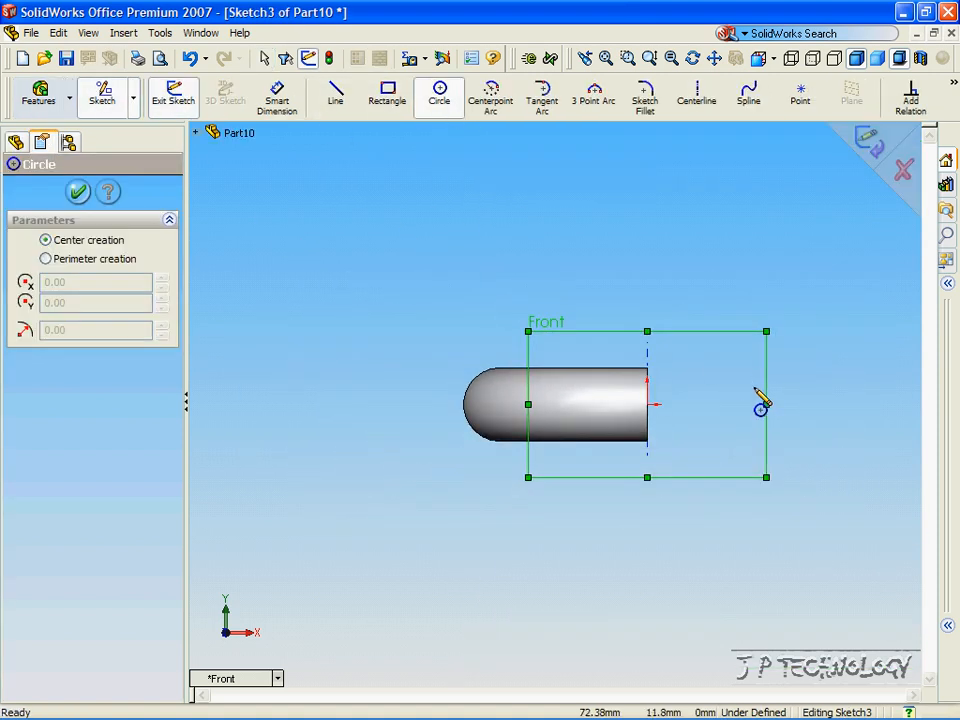
click(813, 405)
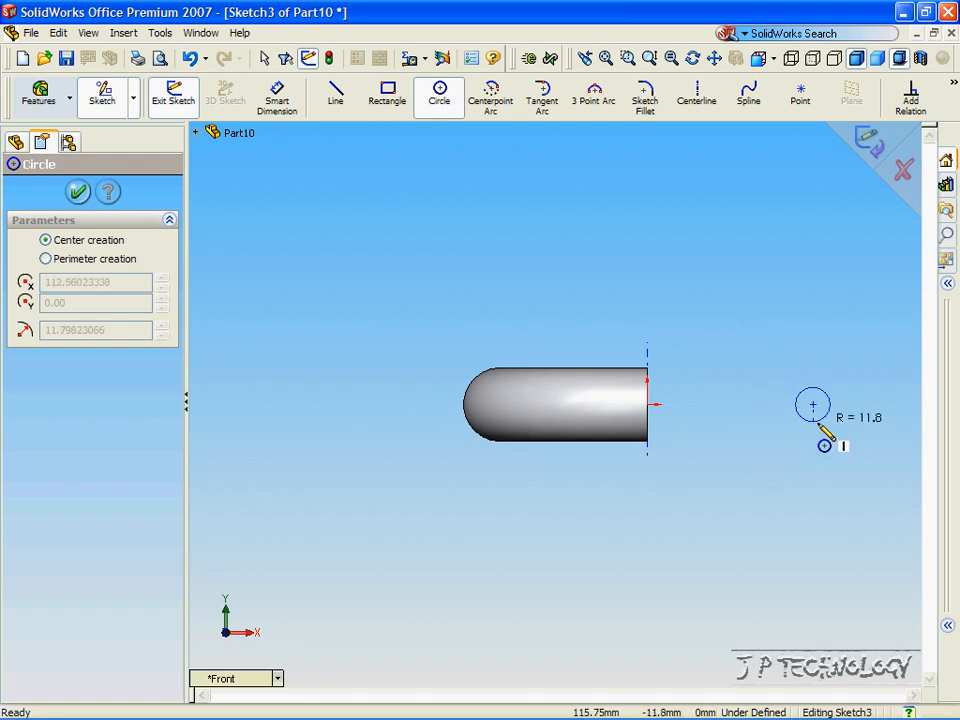
click(818, 479)
Add a smaller concentric circle of about 39.2 mm radius inside the first circle
click(813, 405)
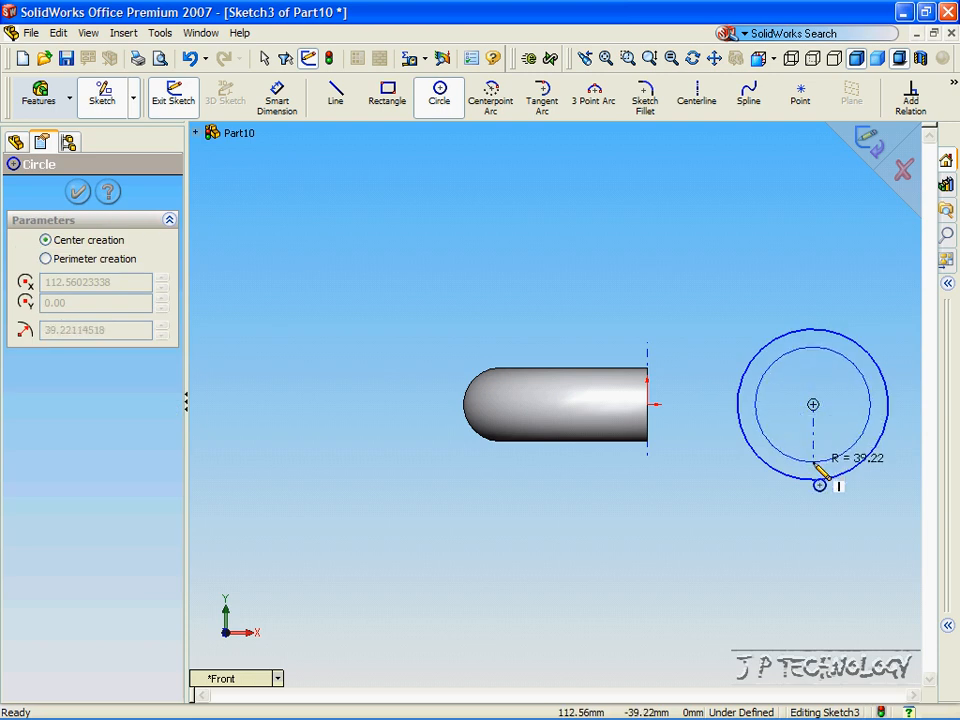
click(817, 464)
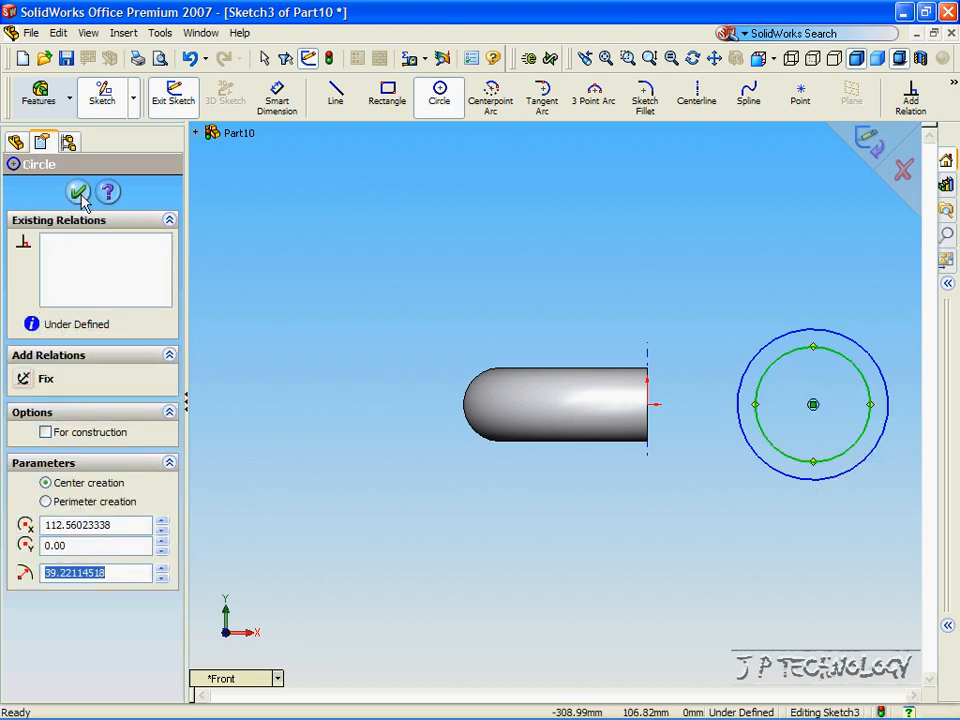
click(79, 192)
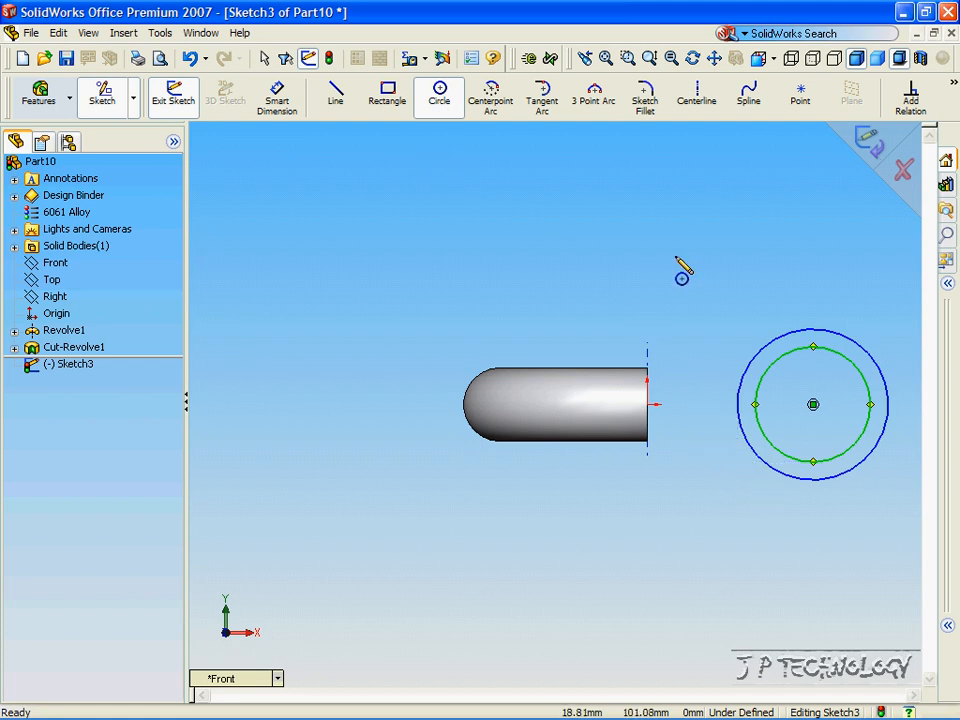
key(Escape)
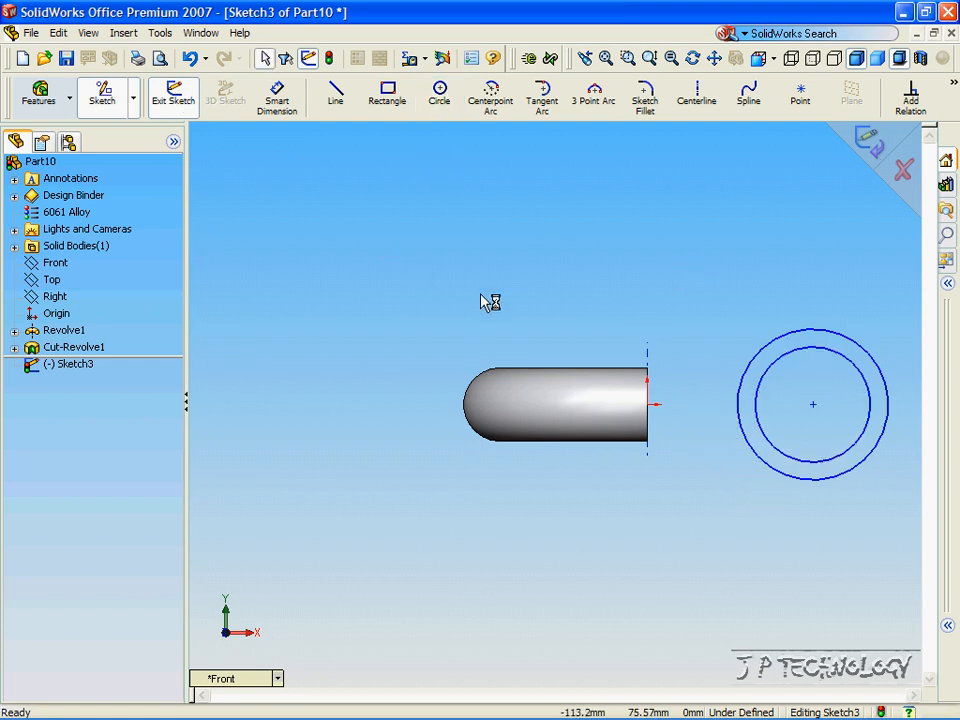
Sketch a vertical centerline about 204.7 mm long beyond the two circles, on the side away from the elbow
key(z)
key(z)
key(z)
key(z)
key(z)
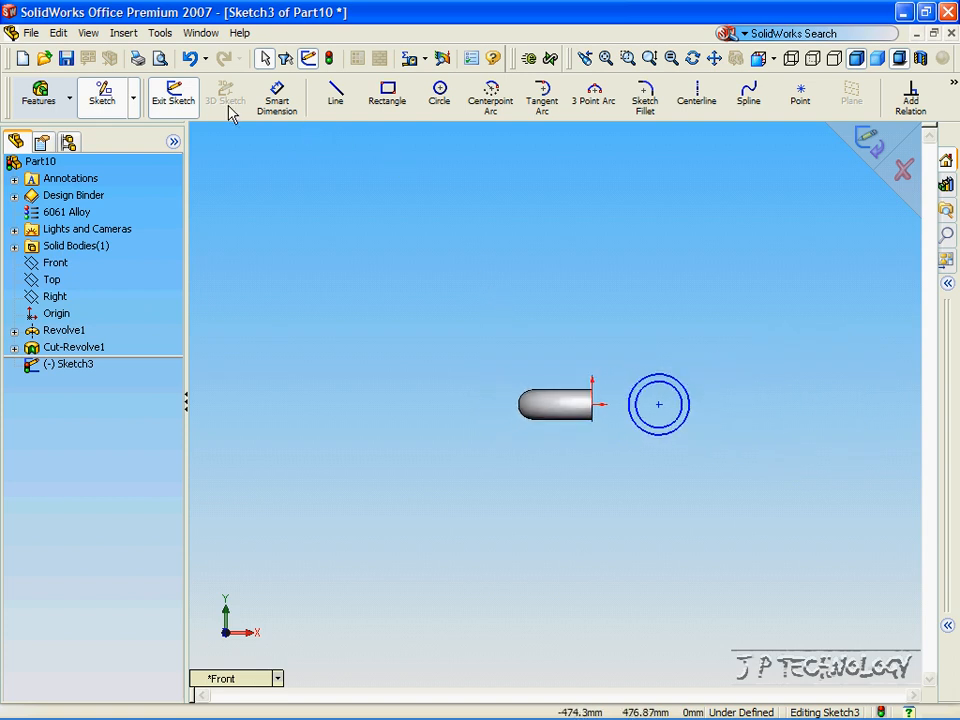
click(697, 98)
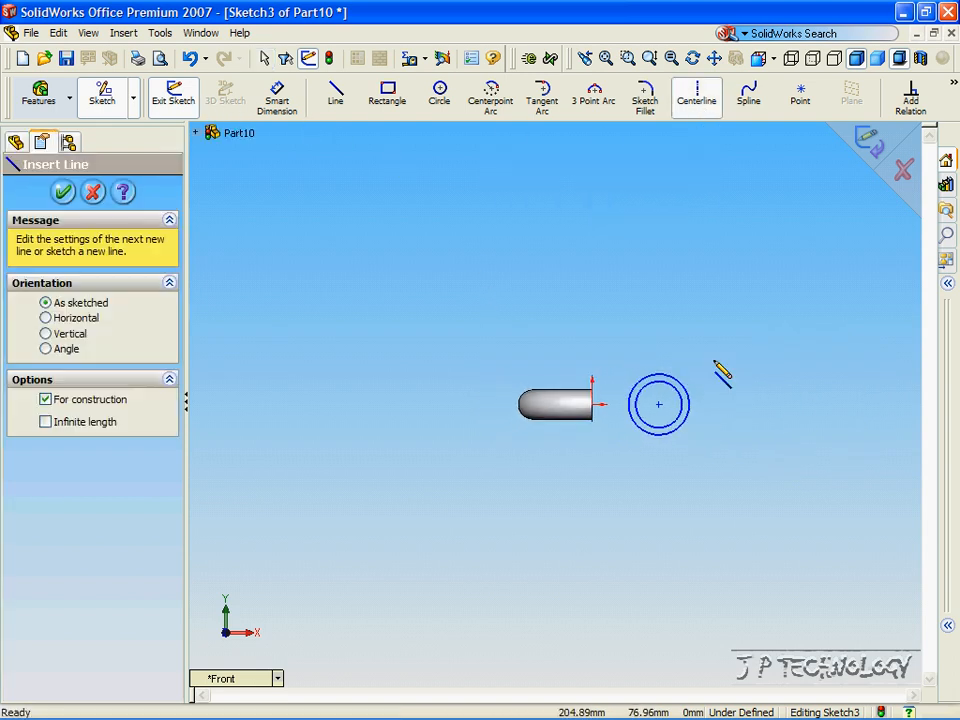
click(772, 369)
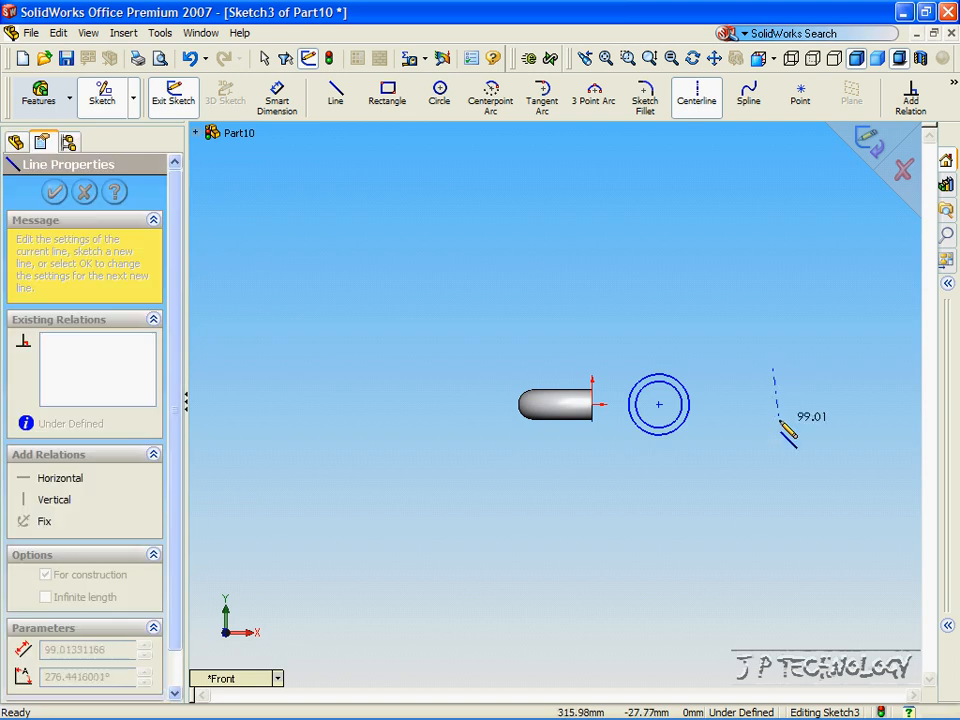
click(772, 484)
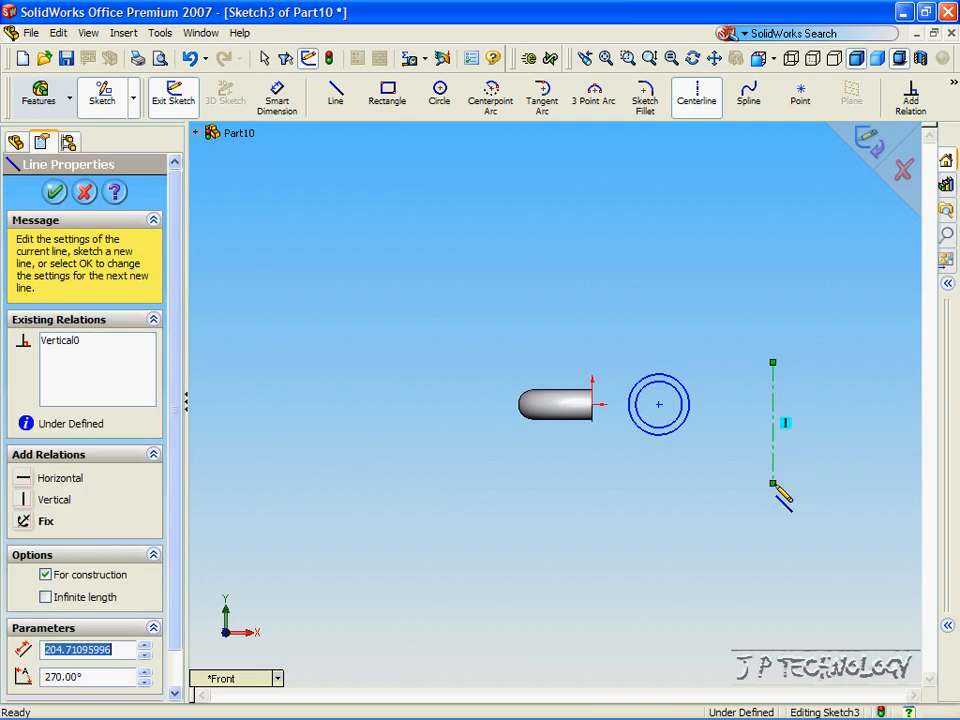
Revolve the two concentric circles 90° in one direction about the vertical centerline to form a second, hollow pipe elbow
click(40, 100)
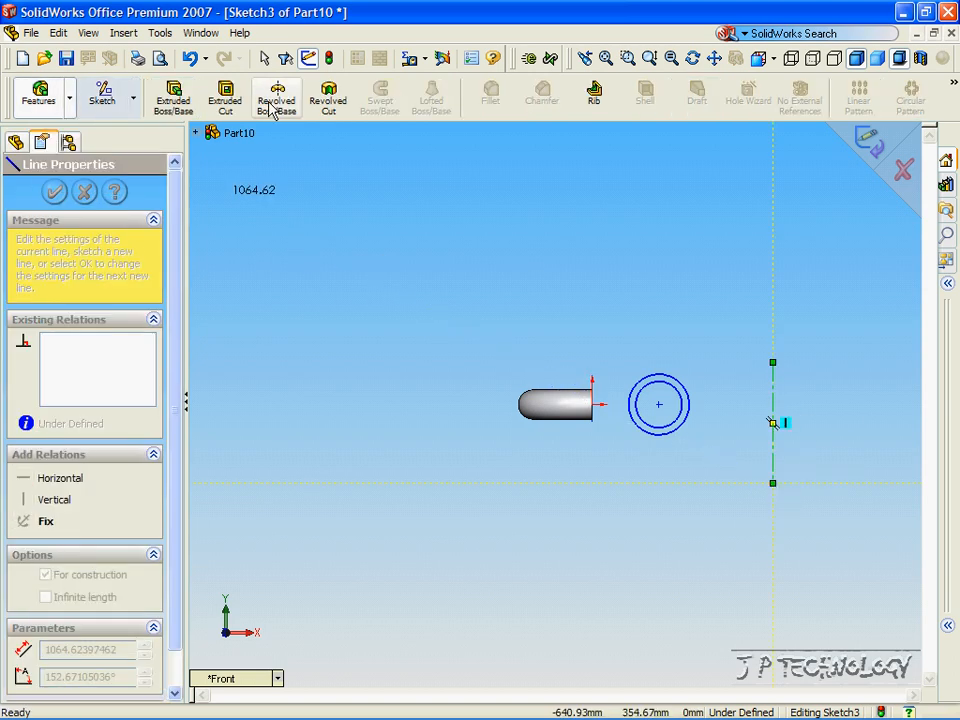
click(284, 103)
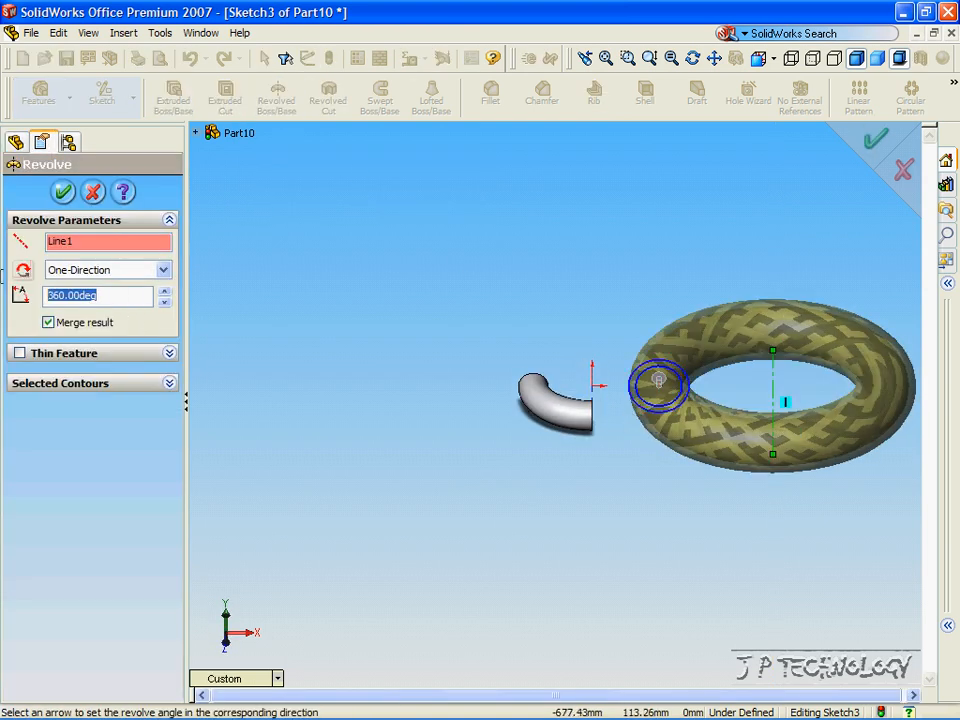
text(90)
key(Return)
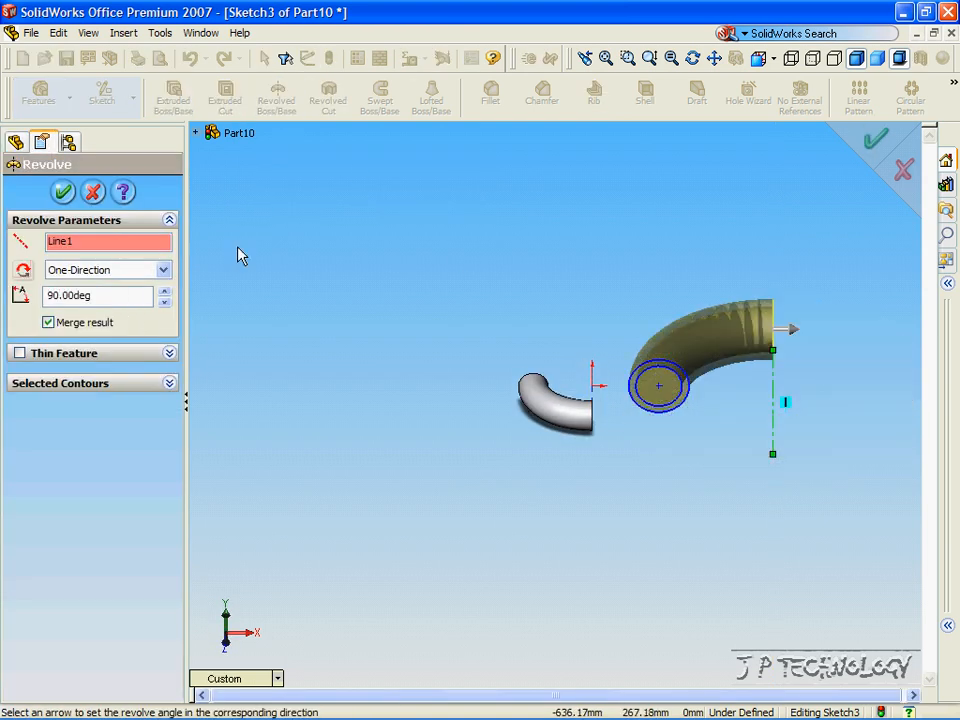
key(Up)
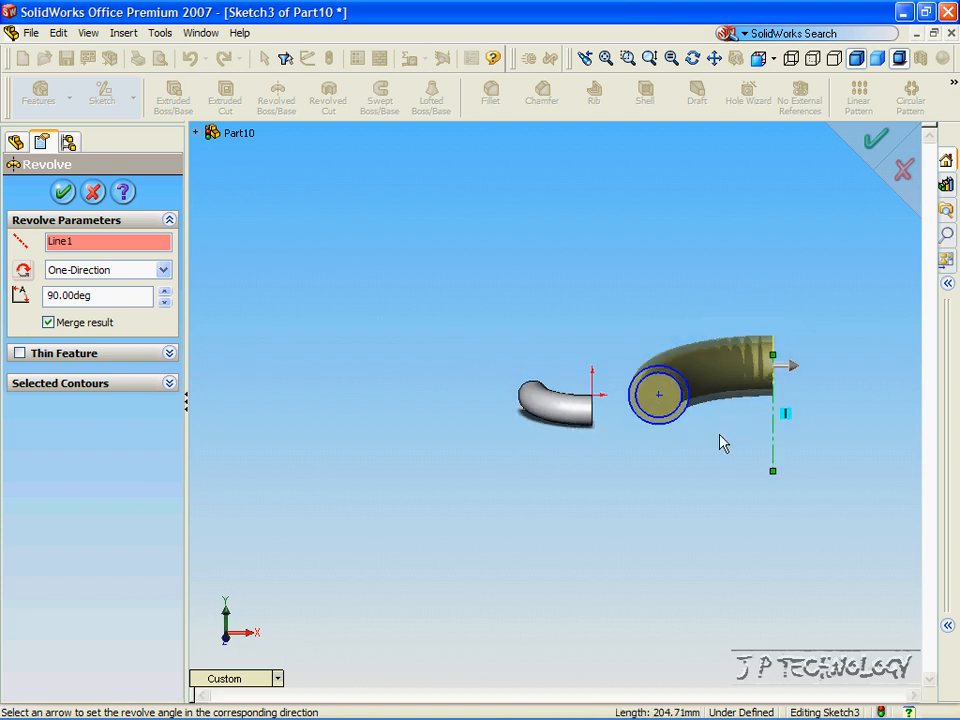
key(Left)
key(Left)
key(Left)
key(Left)
key(Left)
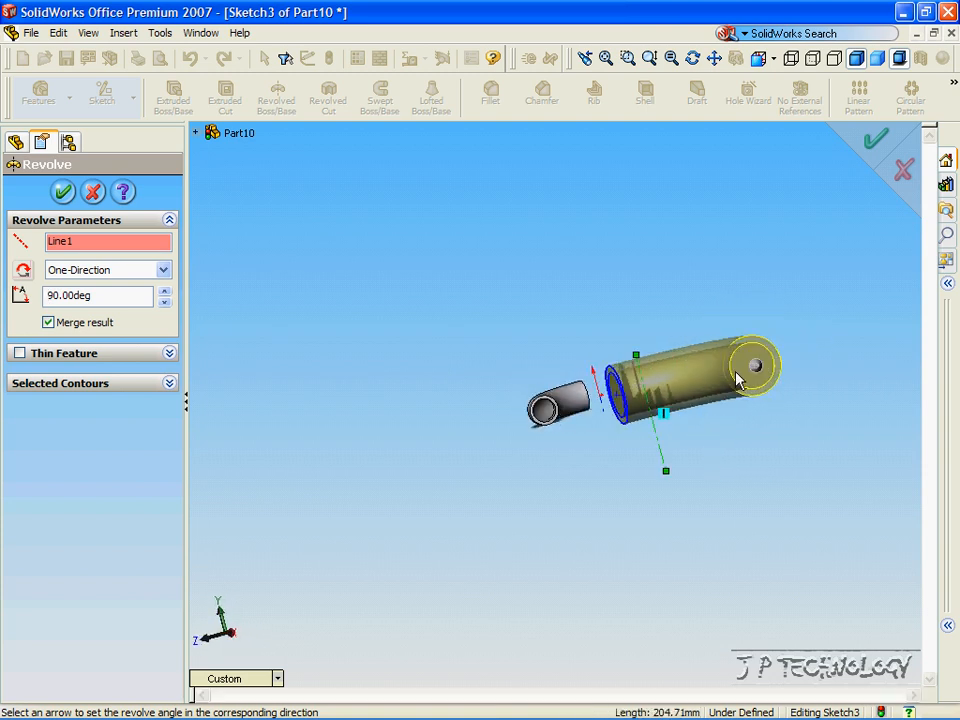
key(Left)
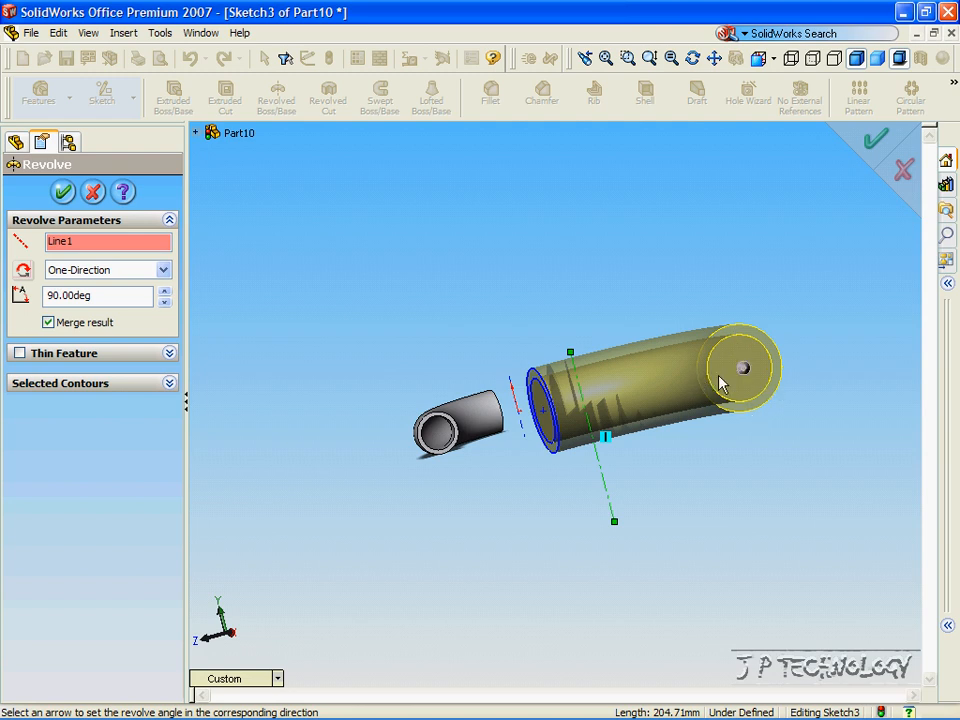
key(Left)
key(Left)
key(Left)
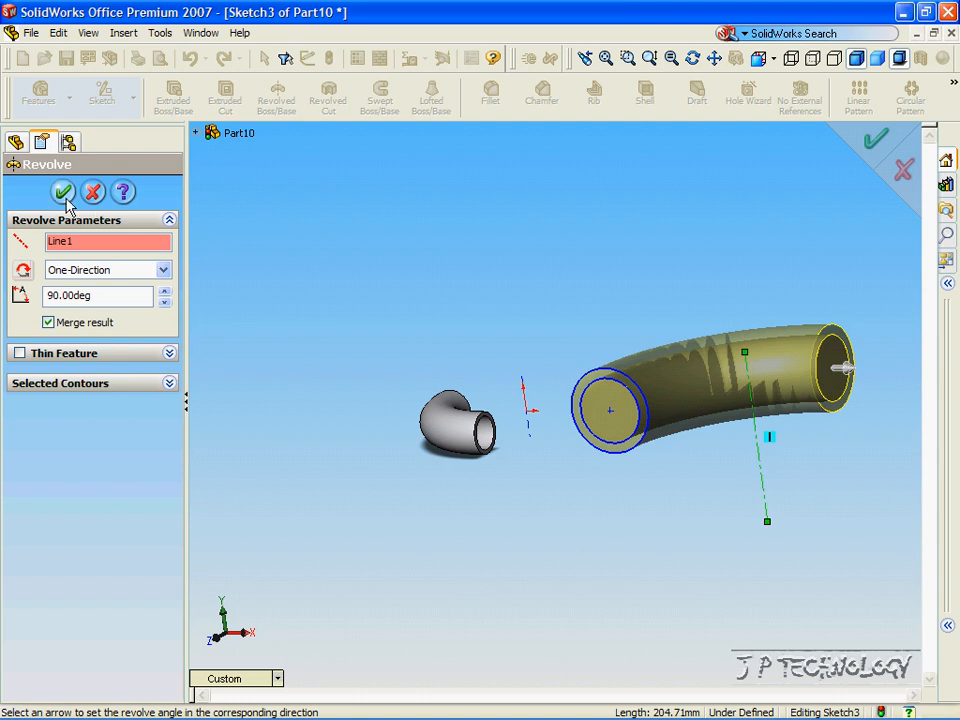
click(62, 192)
Examine the newly revolved hollow pipe and its open ends from all around, alongside the smaller elbow
key(Left)
key(Left)
key(Left)
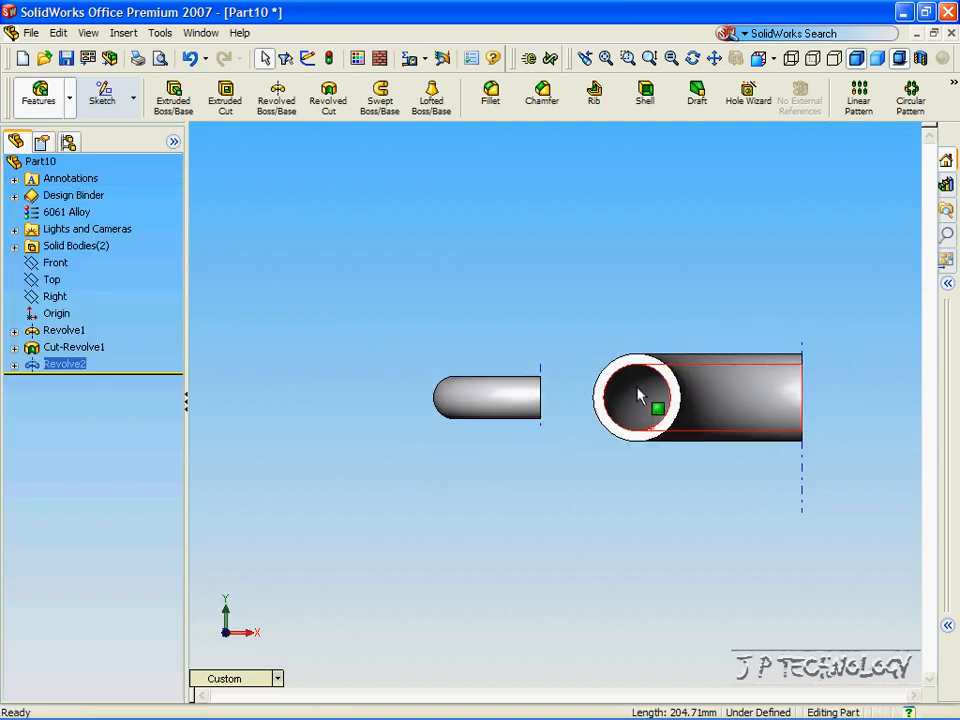
key(Right)
key(Right)
key(Right)
key(Right)
key(Right)
key(Right)
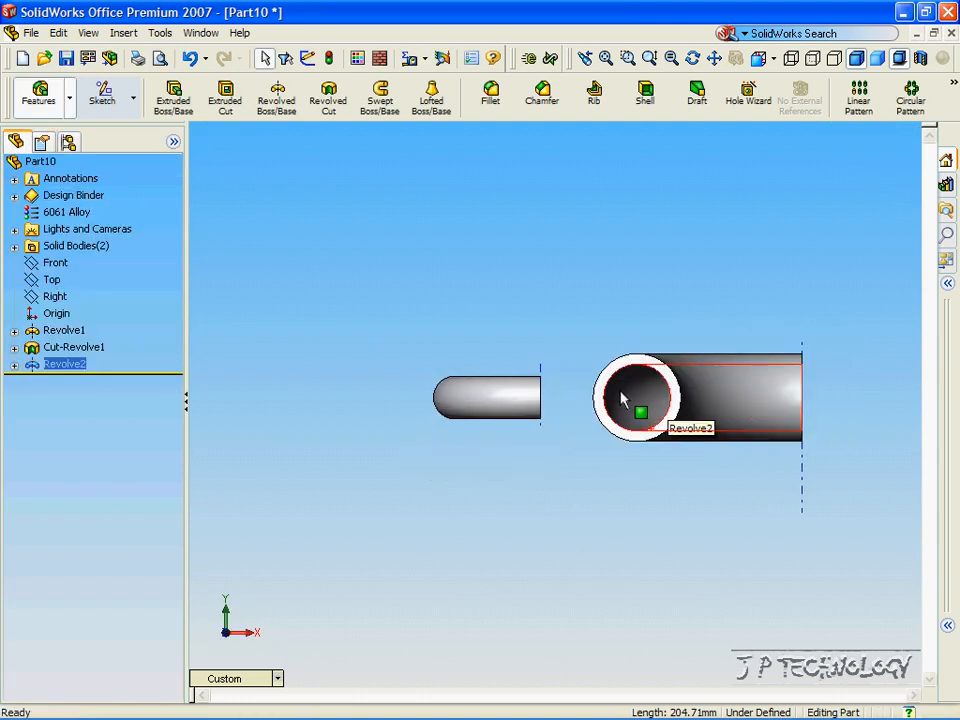
key(Right)
key(Right)
key(Right)
key(Right)
key(Right)
key(Right)
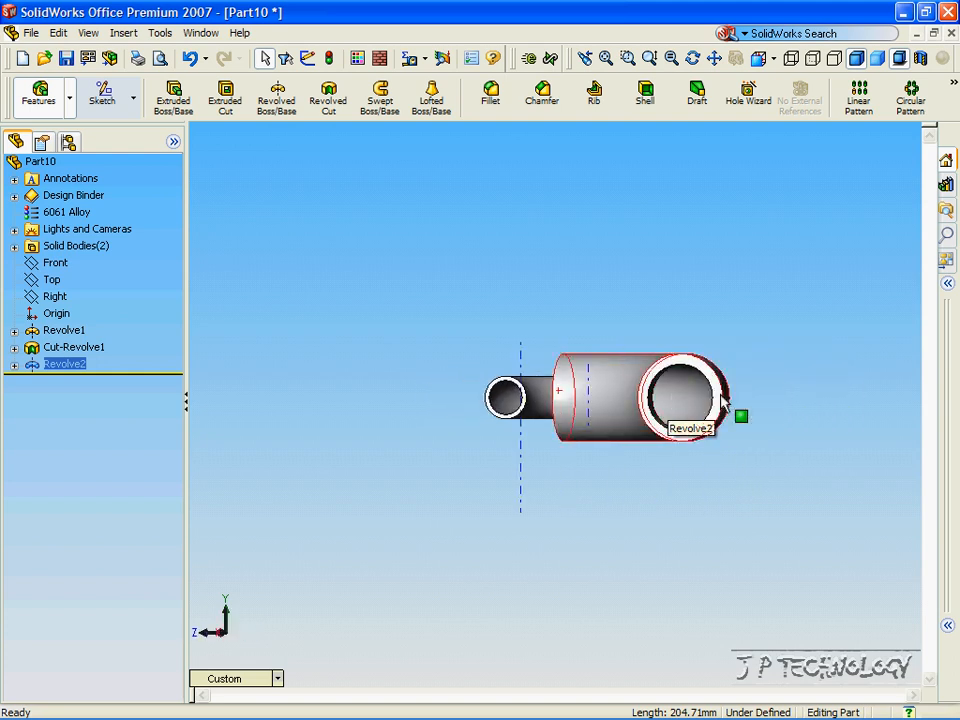
key(Right)
key(Right)
key(Right)
key(Right)
key(Right)
key(Down)
key(Down)
click(520, 296)
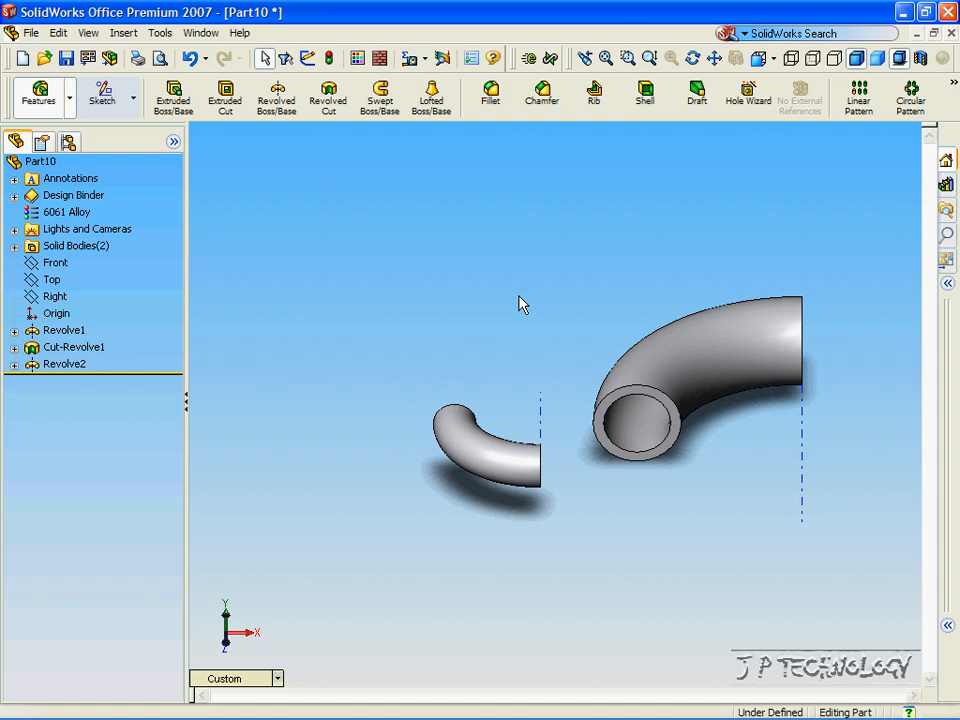
Switch to the open ring part, Part9, and orient it to the Front view
key(ctrl+Tab)
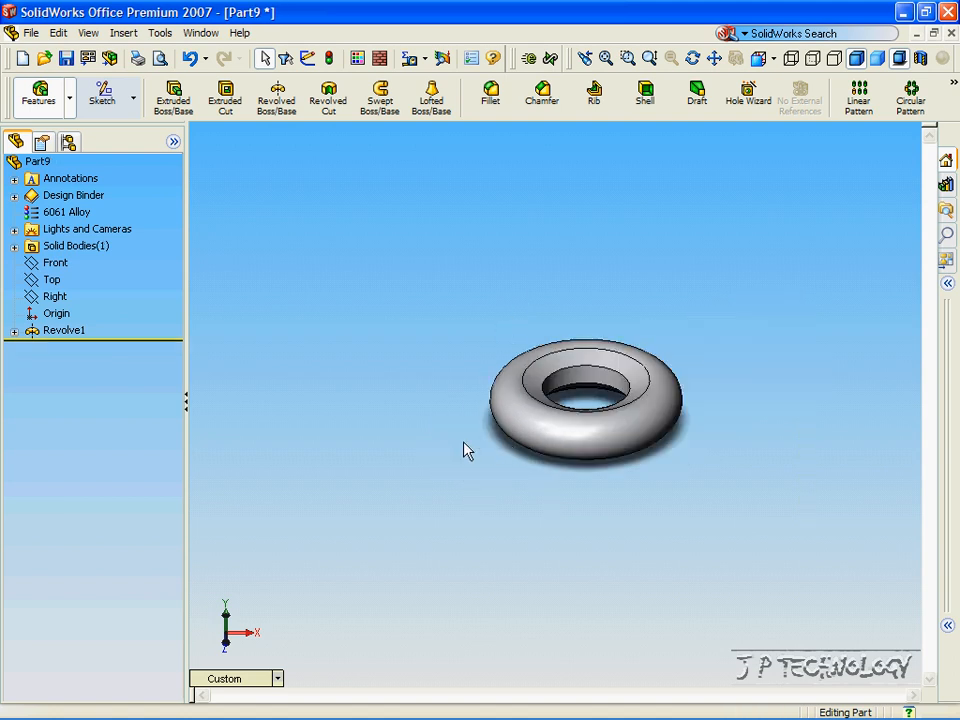
click(276, 679)
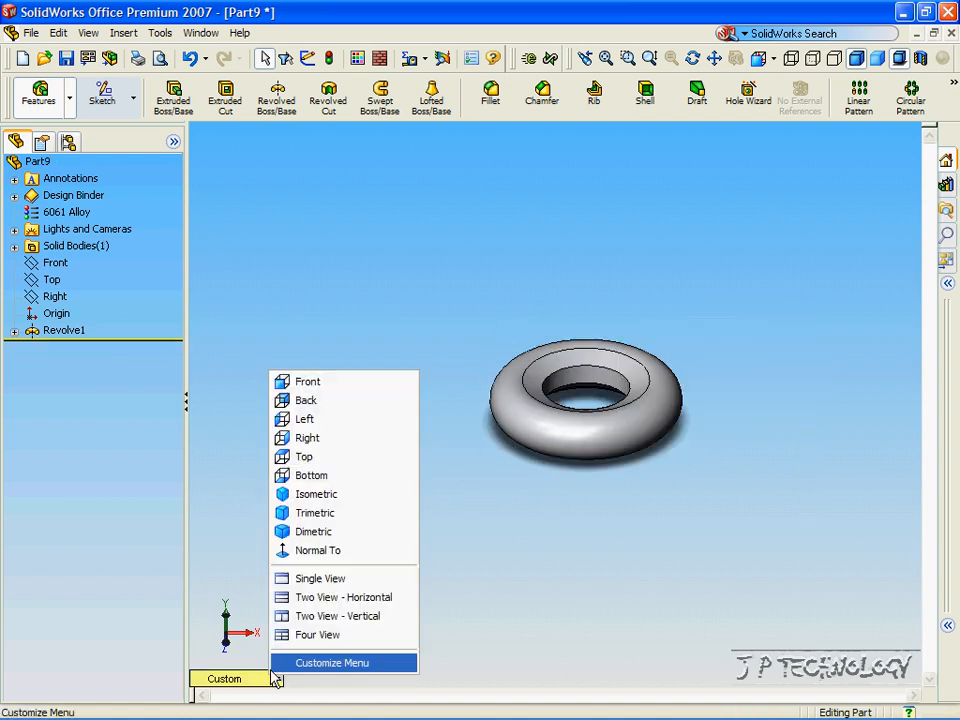
click(322, 384)
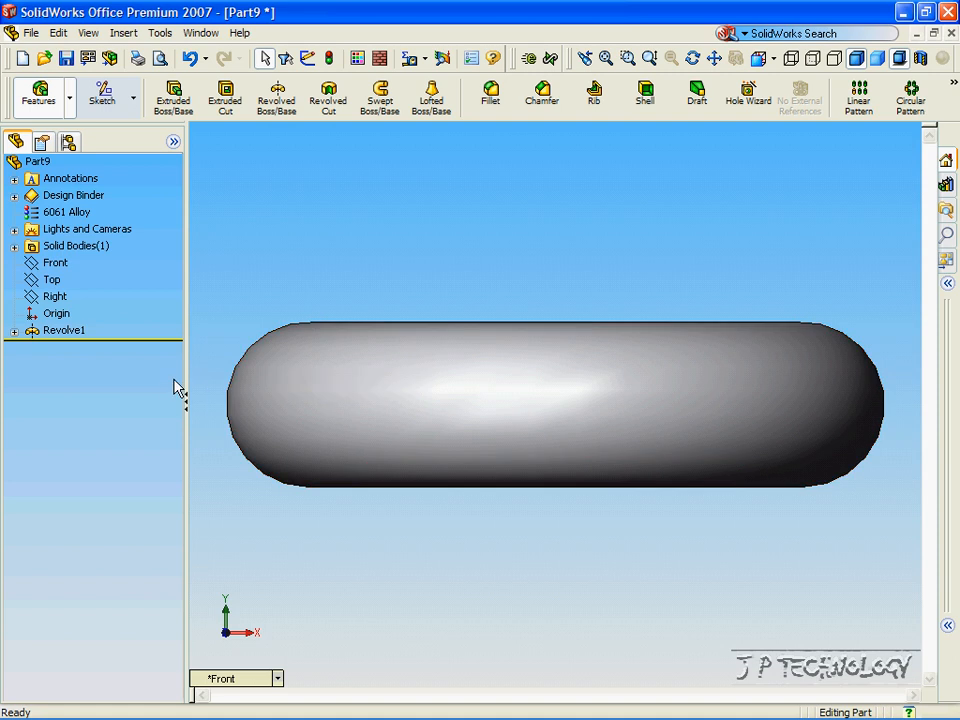
On the Front plane, sketch a closed seven-line zigzag profile across the ring's negative-X side, with its outer closing edge about 140.5 mm long
click(58, 264)
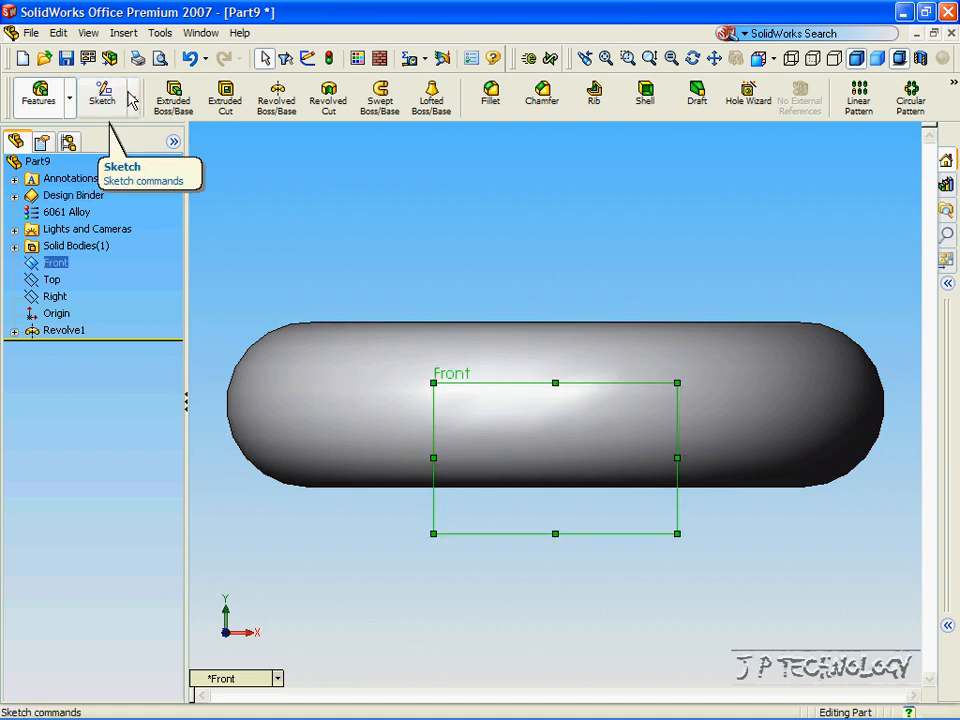
click(127, 96)
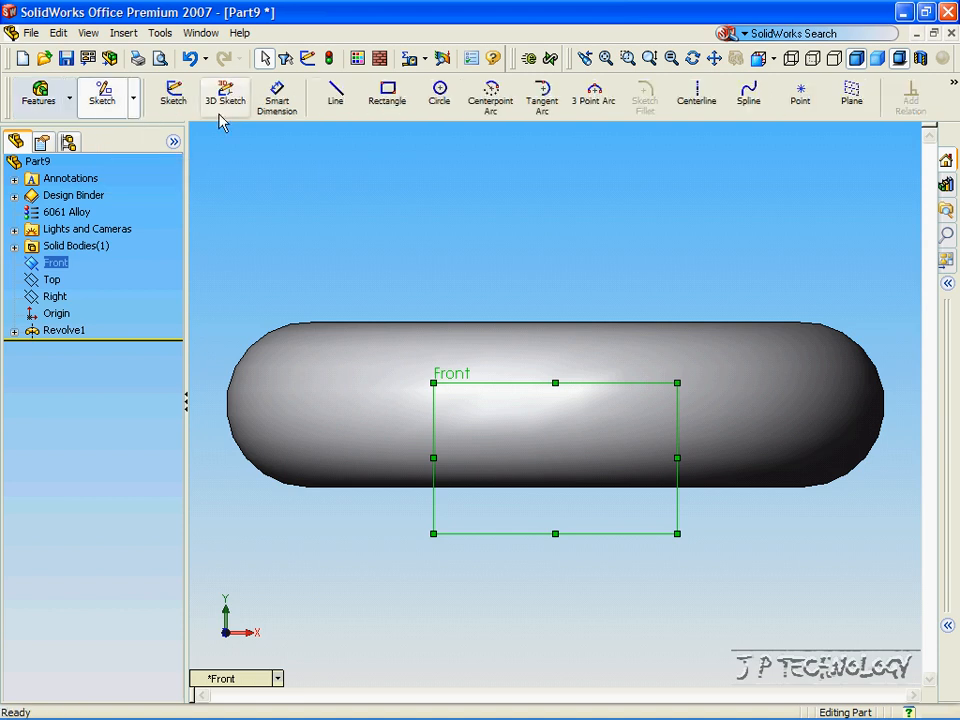
click(338, 97)
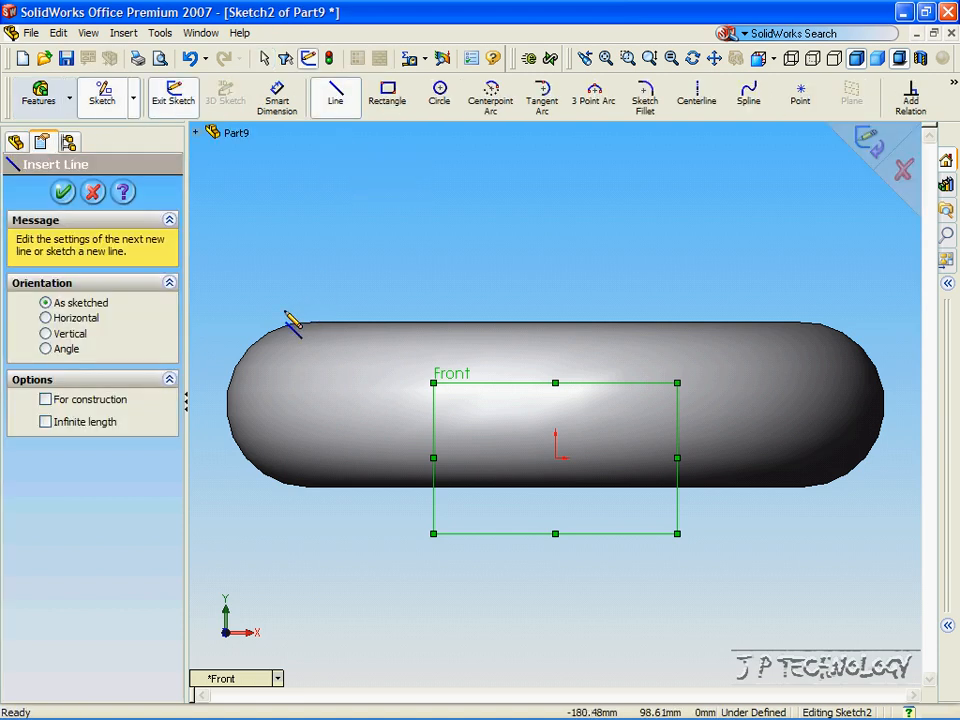
click(206, 309)
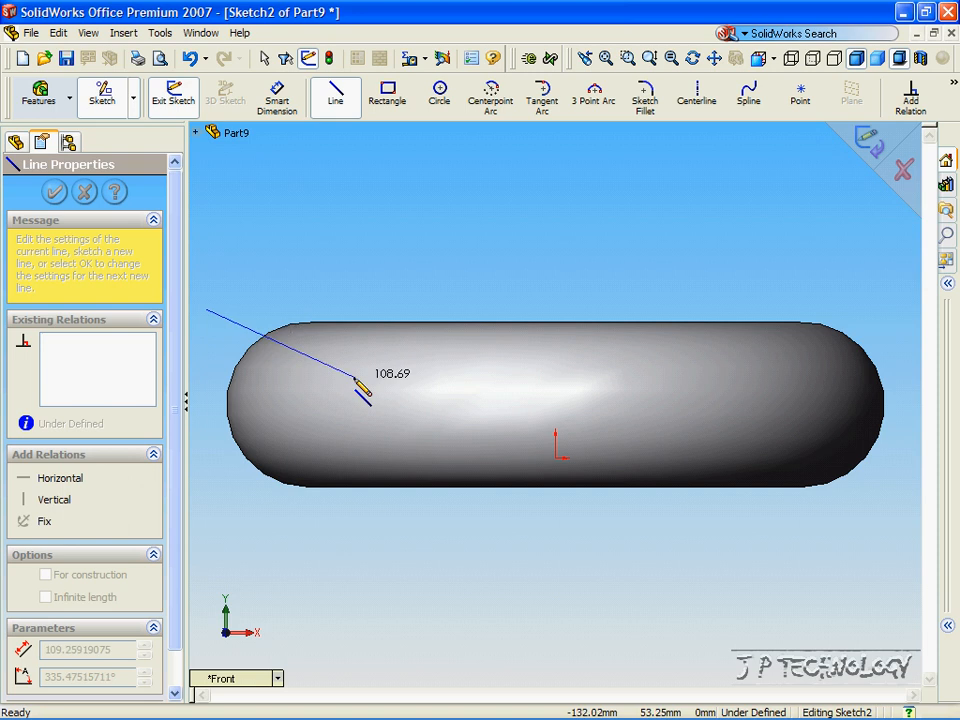
click(412, 402)
click(263, 380)
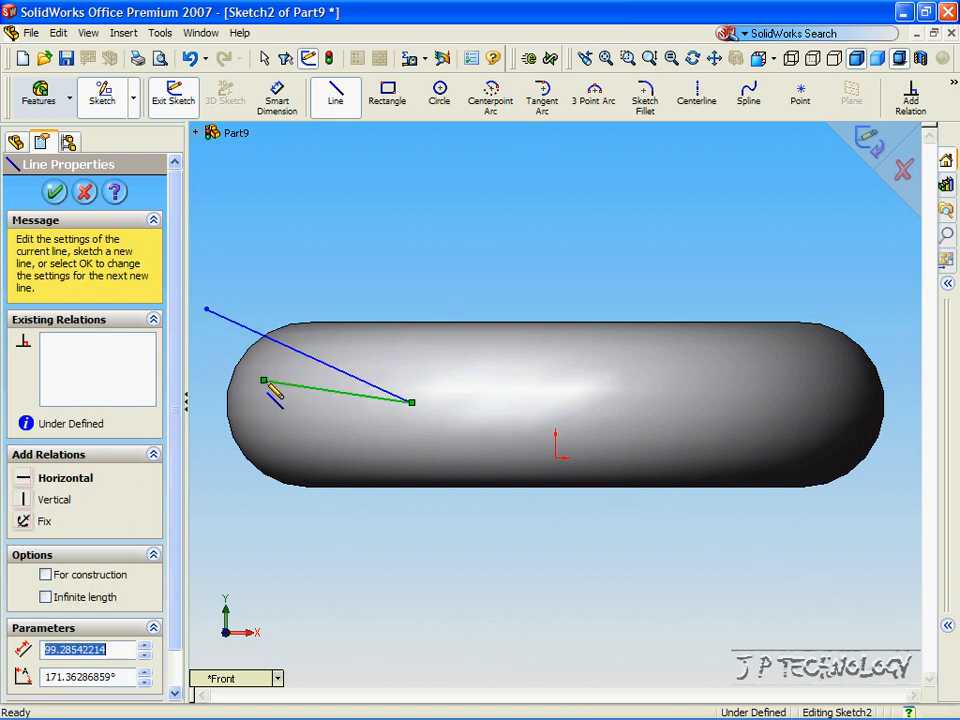
click(412, 447)
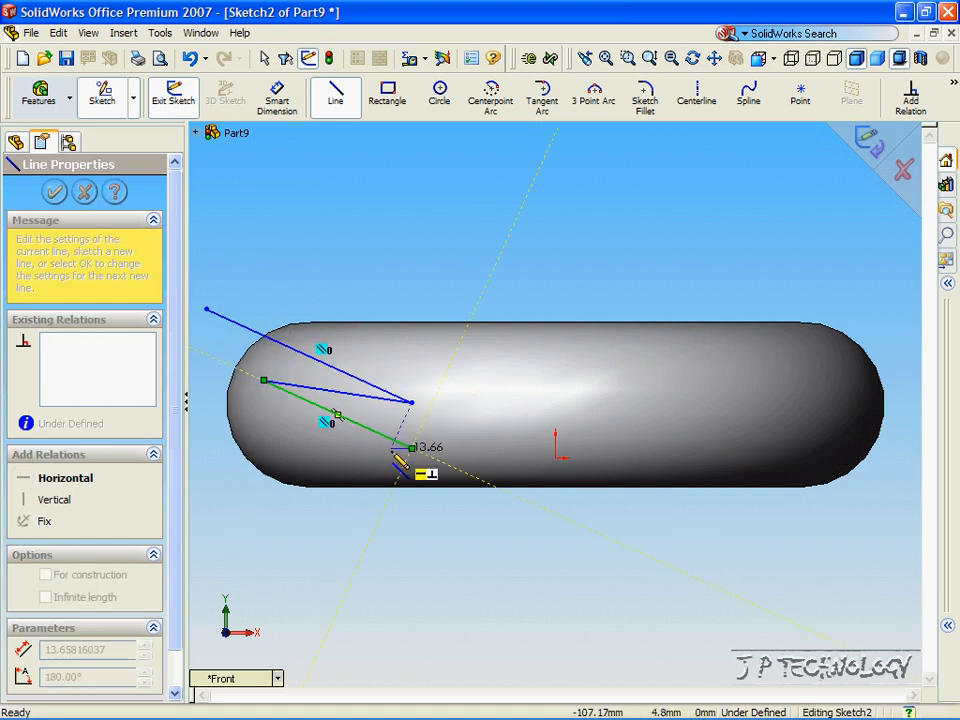
click(338, 476)
click(424, 538)
click(215, 521)
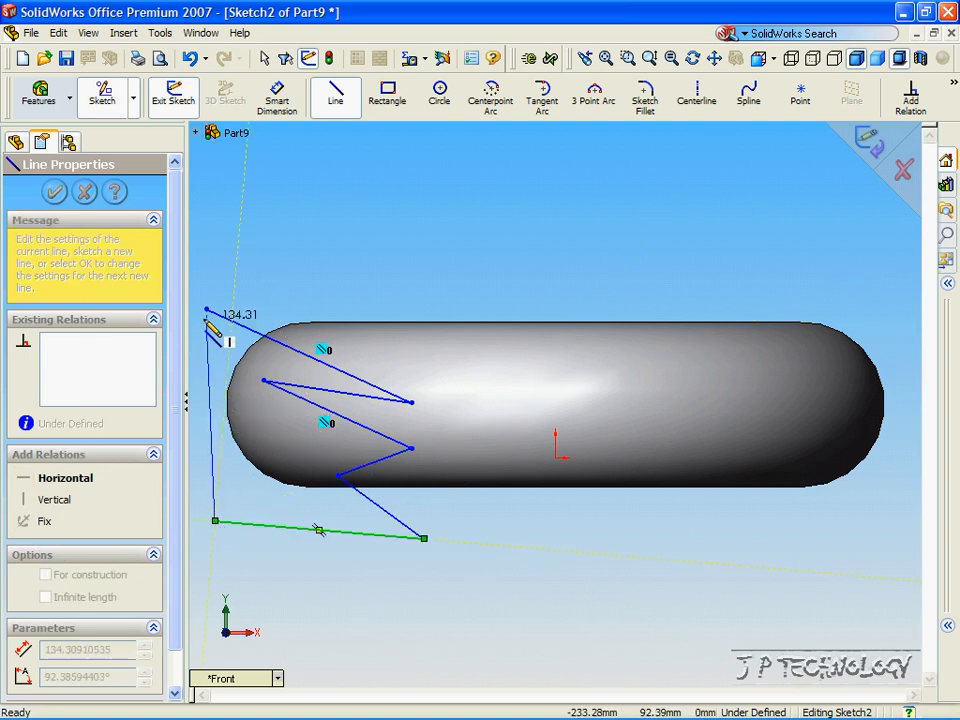
click(207, 311)
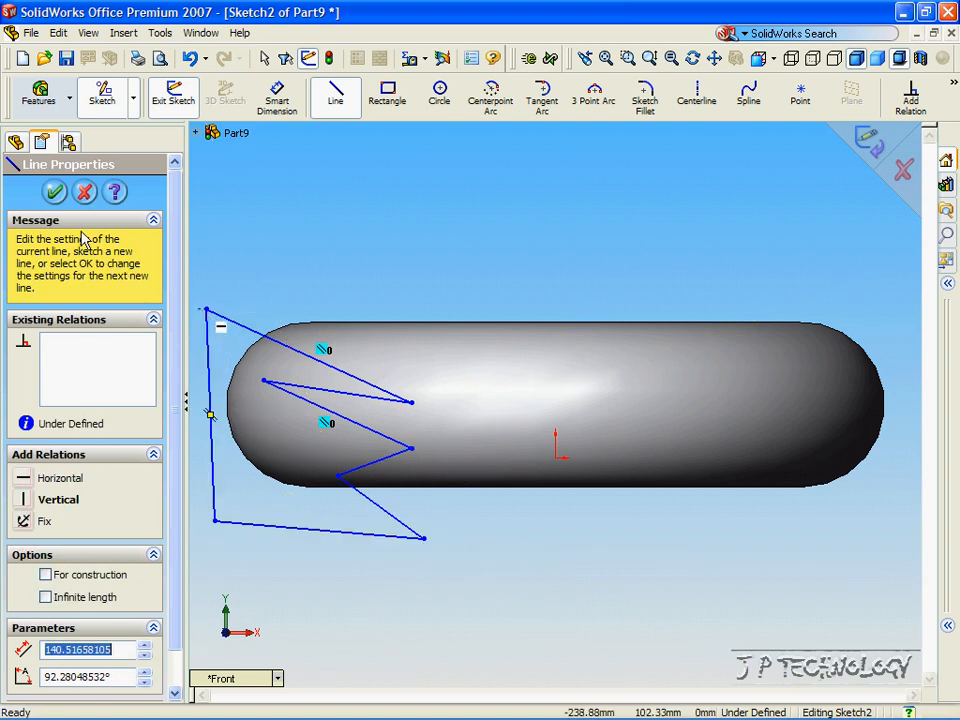
click(54, 193)
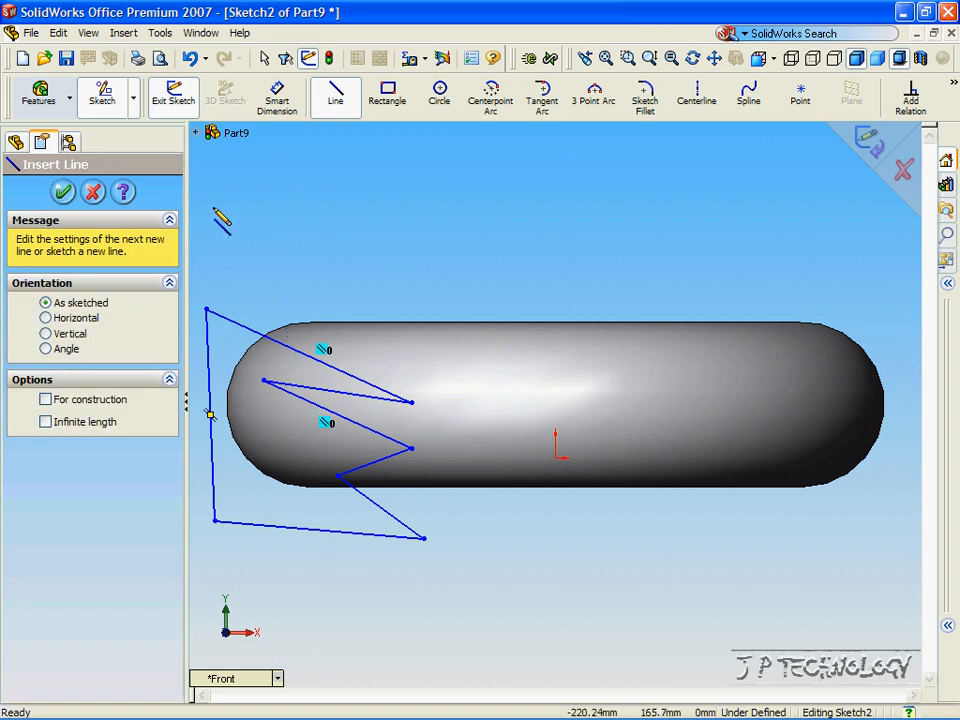
Start a Revolved Cut of the zigzag profile, displaying the ring's central axis and using it as the axis of revolution
click(42, 100)
click(329, 100)
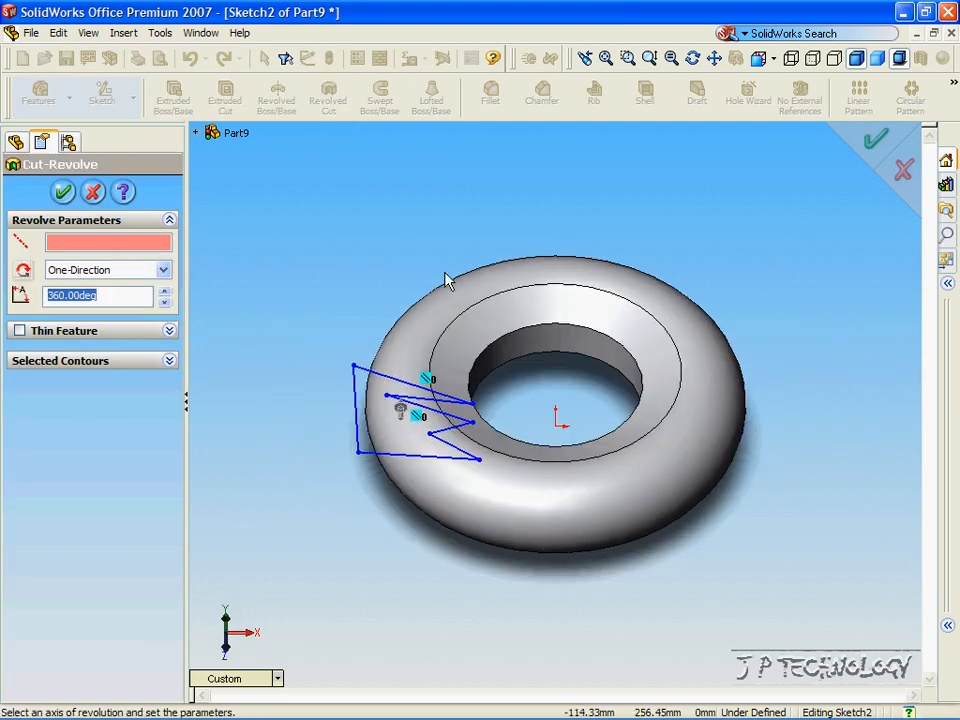
click(89, 36)
click(141, 206)
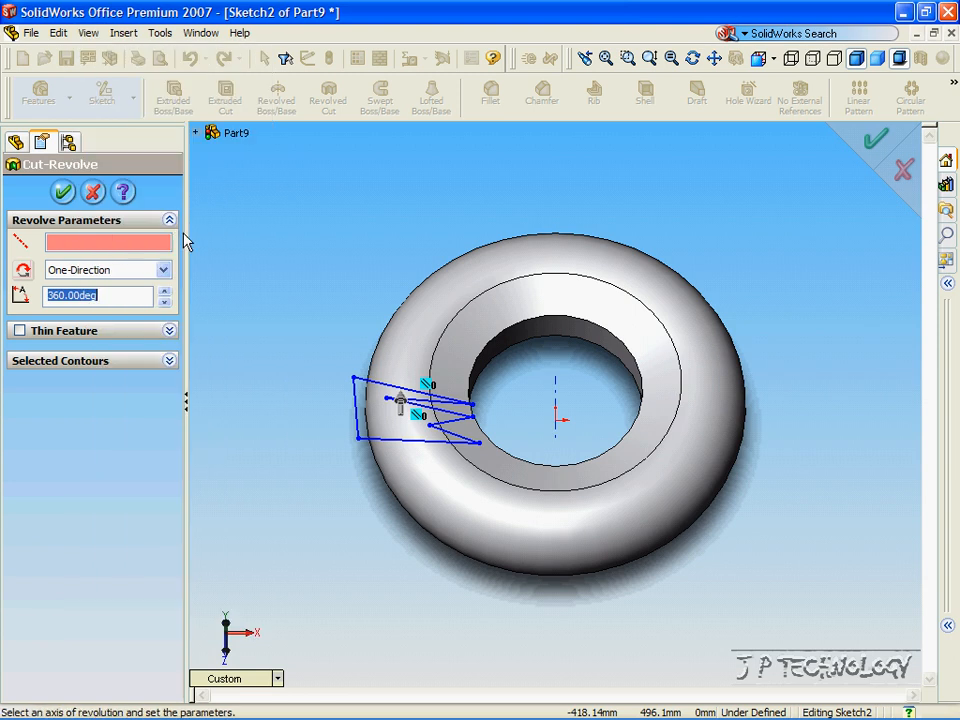
click(556, 395)
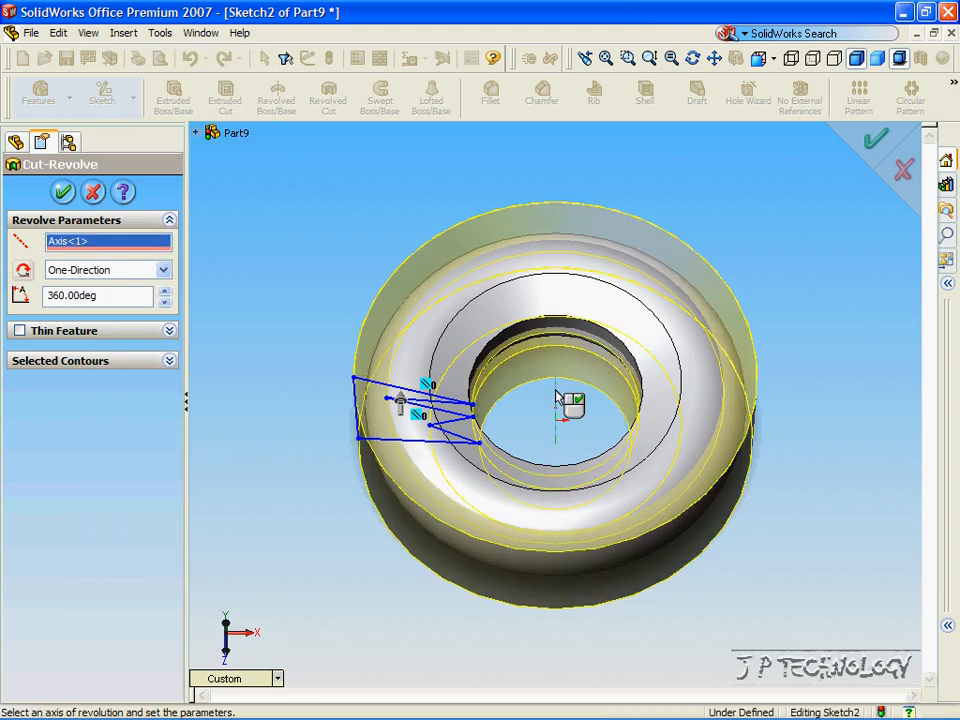
Complete the one-direction 360° revolved cut through the ring, keeping all resulting bodies
key(Up)
key(Up)
key(Up)
key(Down)
key(Down)
key(Down)
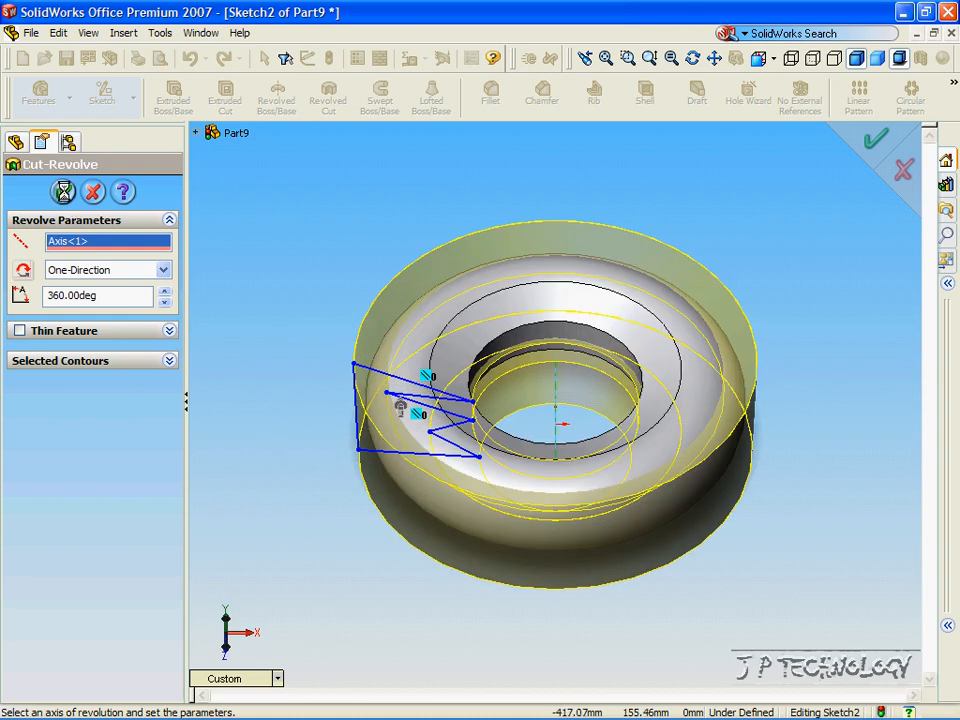
click(63, 192)
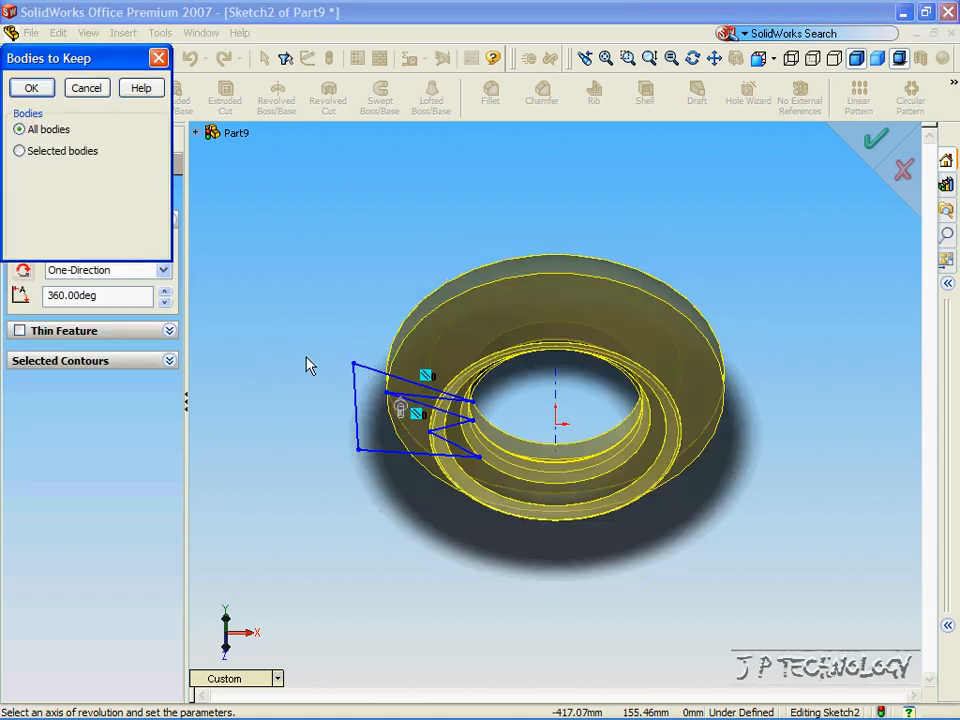
click(33, 89)
Examine the cut ring and its separate bodies from the front, isometric and all surrounding directions
key(Up)
key(Up)
key(Up)
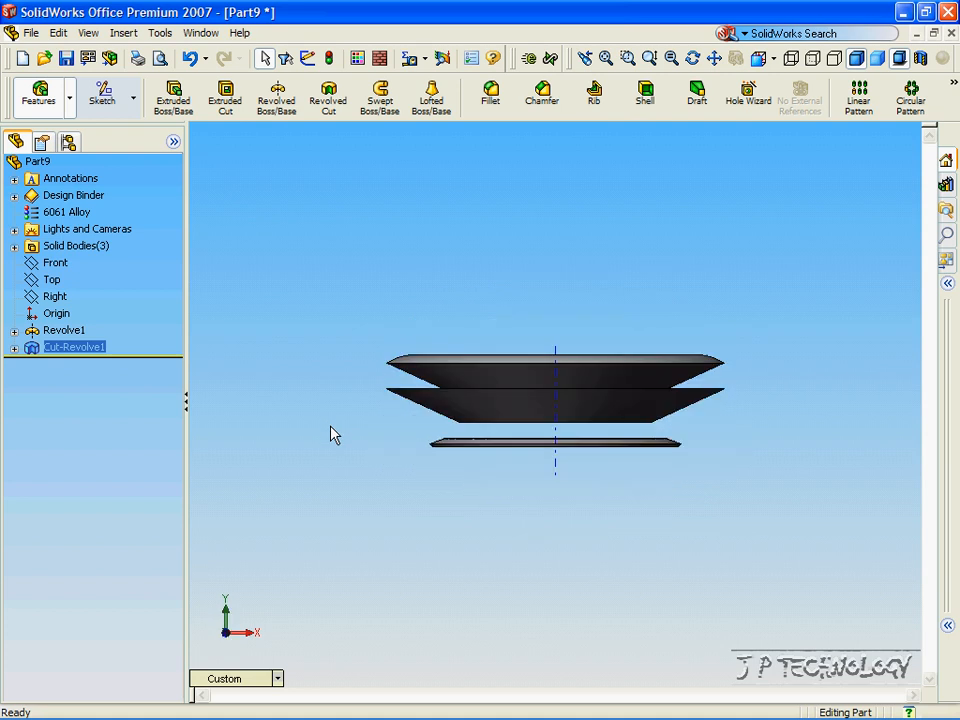
key(ctrl+7)
key(Right)
key(Right)
key(Right)
key(Right)
key(Right)
key(Right)
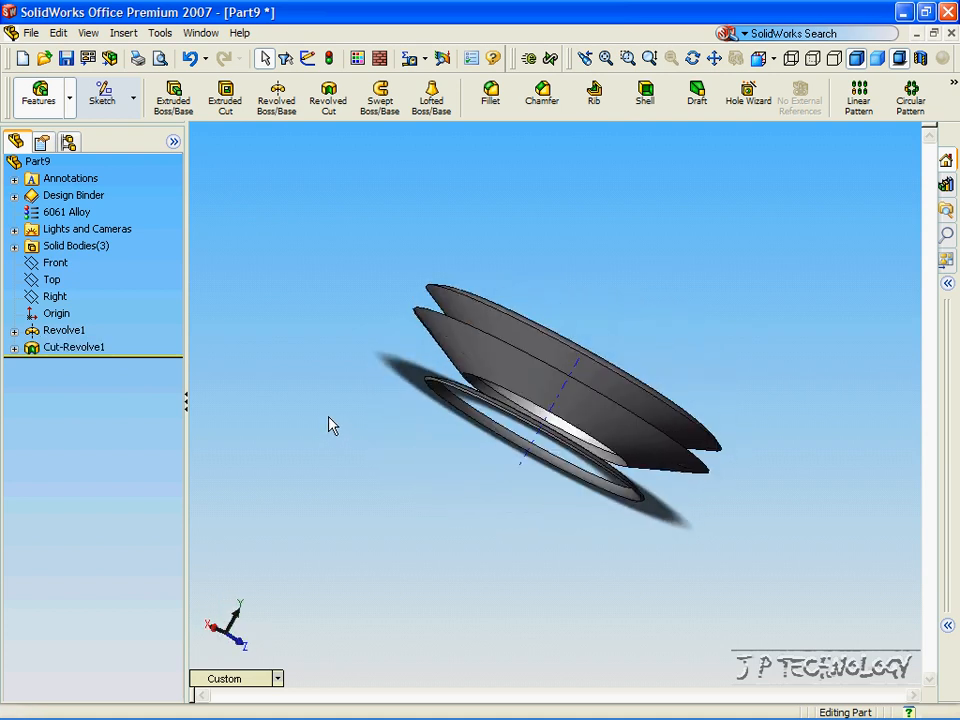
key(Up)
key(Up)
key(Up)
key(Up)
key(Up)
key(Up)
key(Up)
key(Up)
key(Up)
key(Up)
key(Up)
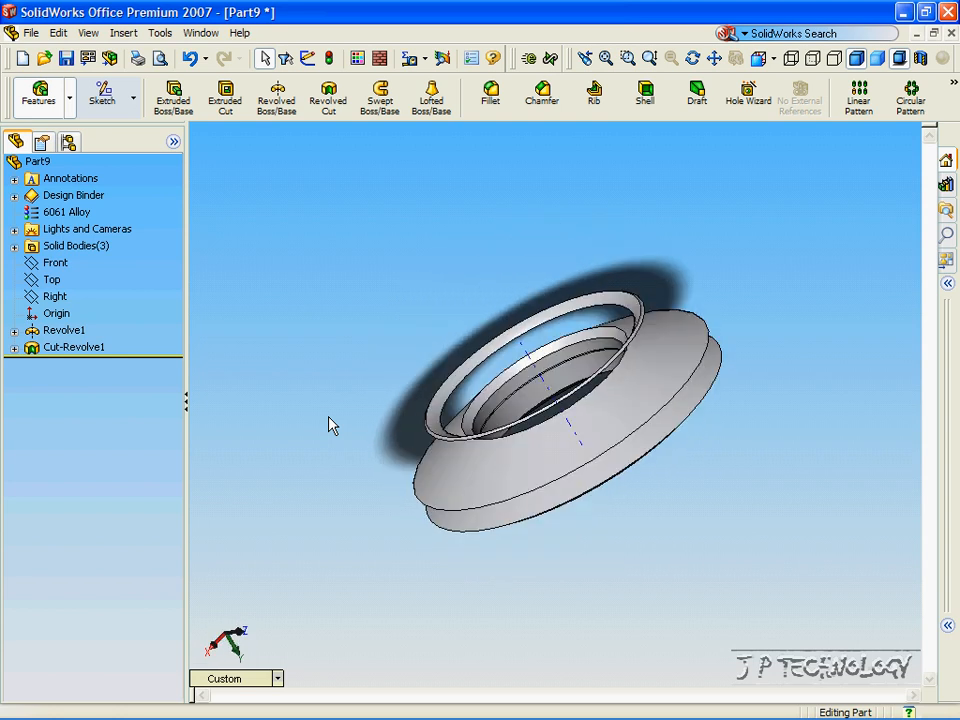
key(Up)
key(Up)
key(Up)
key(Up)
key(Up)
key(Up)
key(Up)
key(Up)
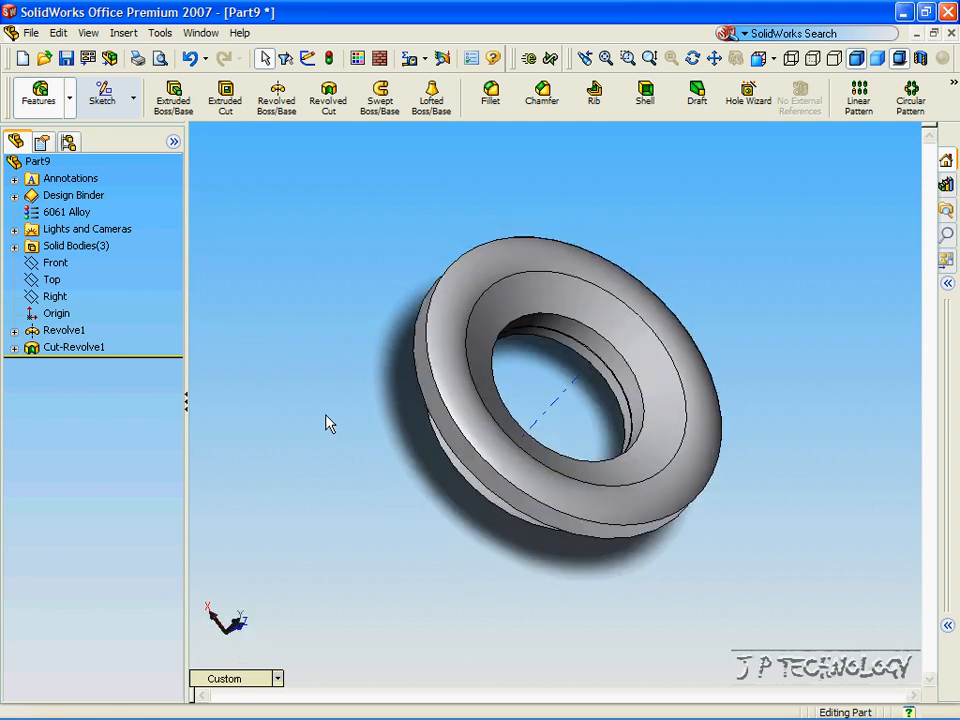
key(Right)
key(Right)
key(Right)
key(Right)
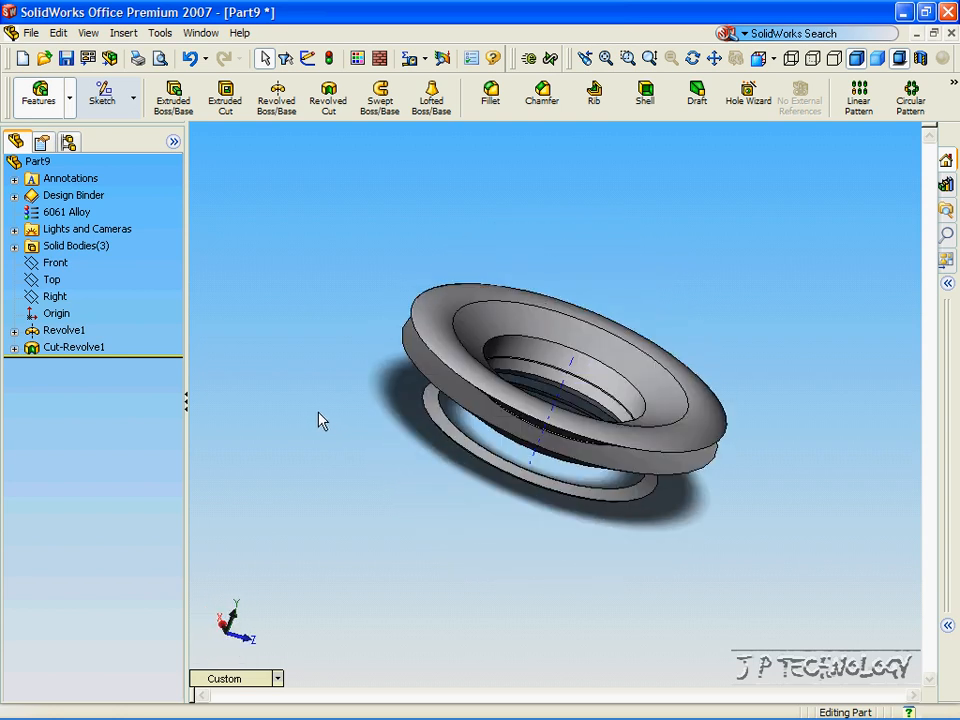